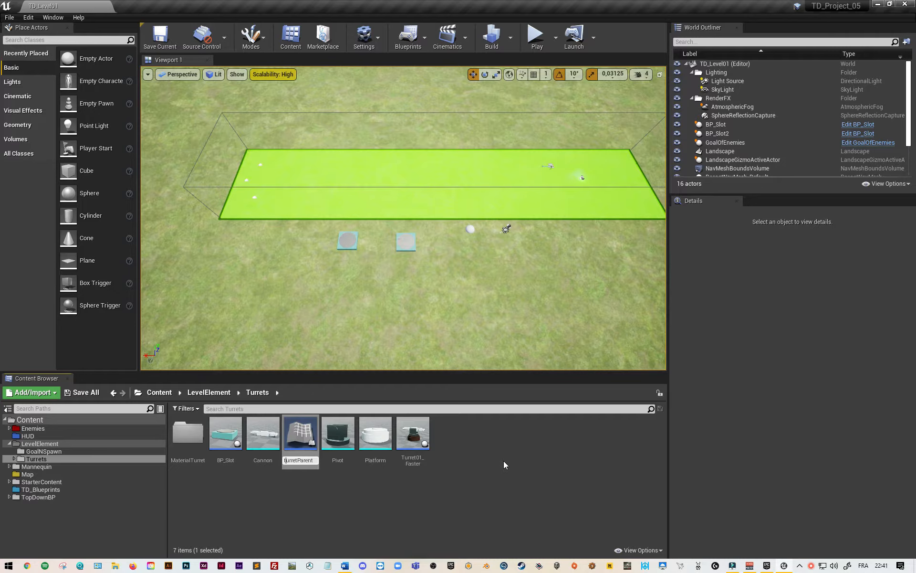
# - Name the new blueprint class BP_TurretParent and reparent the Turret01_Faster blueprint to it
pyautogui.write('t')
pyautogui.press('Return')
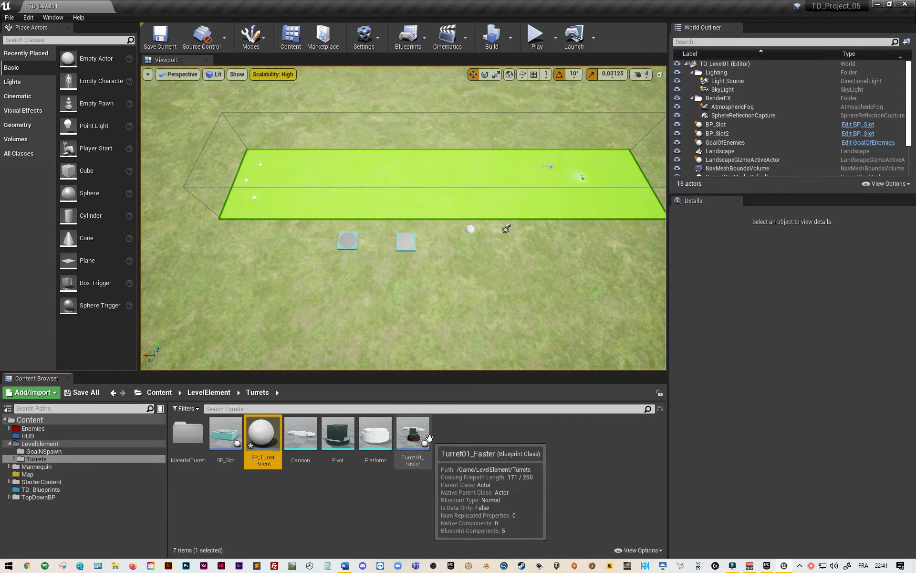
pyautogui.click(414, 440)
pyautogui.doubleClick(414, 440)
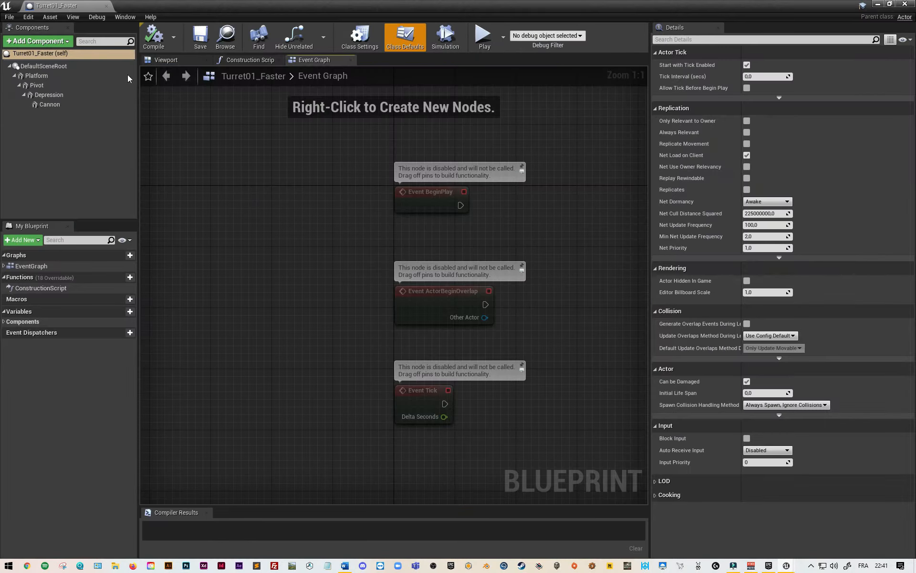
pyautogui.click(9, 17)
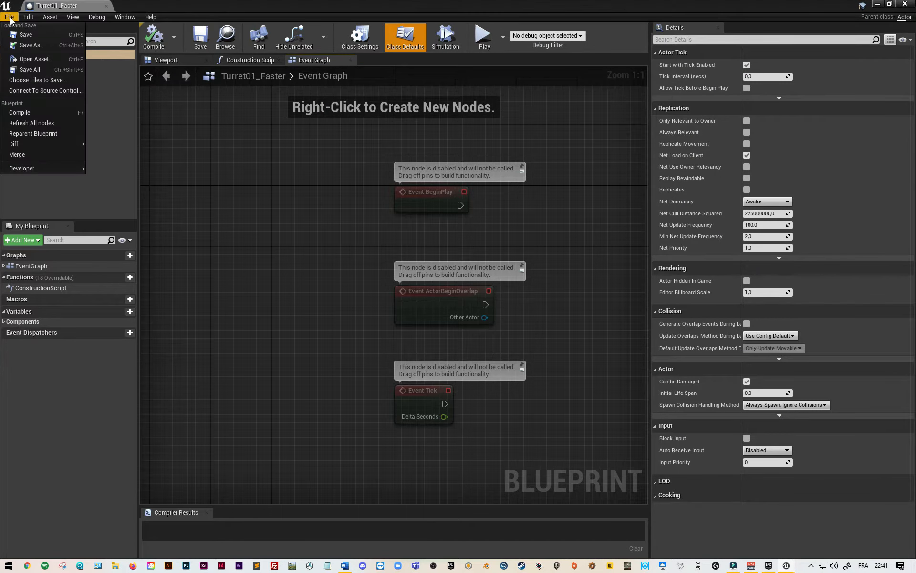
pyautogui.click(60, 134)
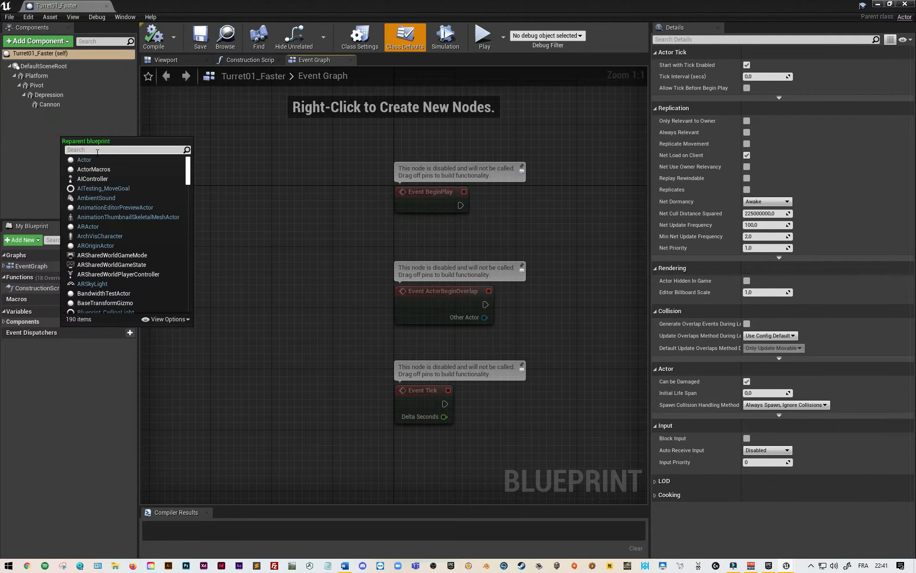
pyautogui.write('bp_tur')
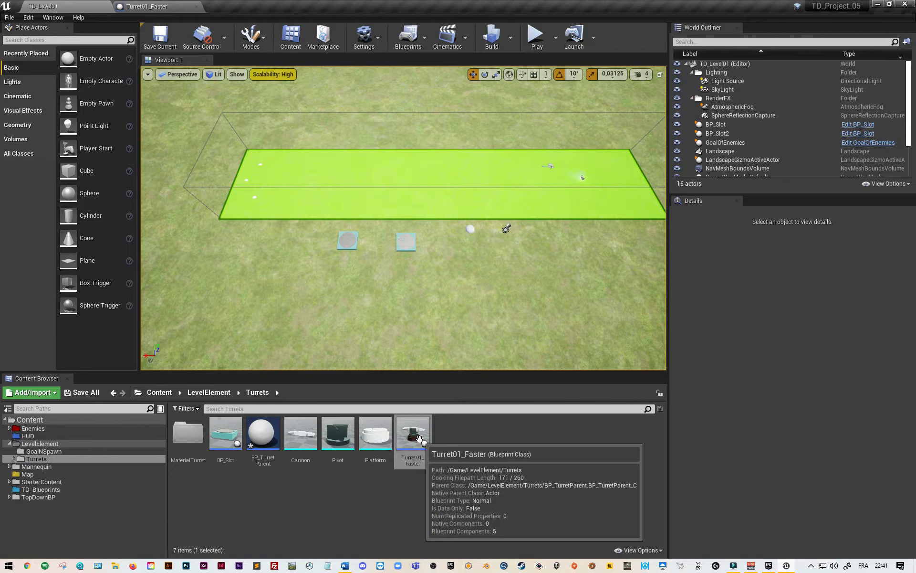
# - Duplicate the Turret01_Faster blueprint and name the copy Turret02_BigGun
pyautogui.rightClick(419, 438)
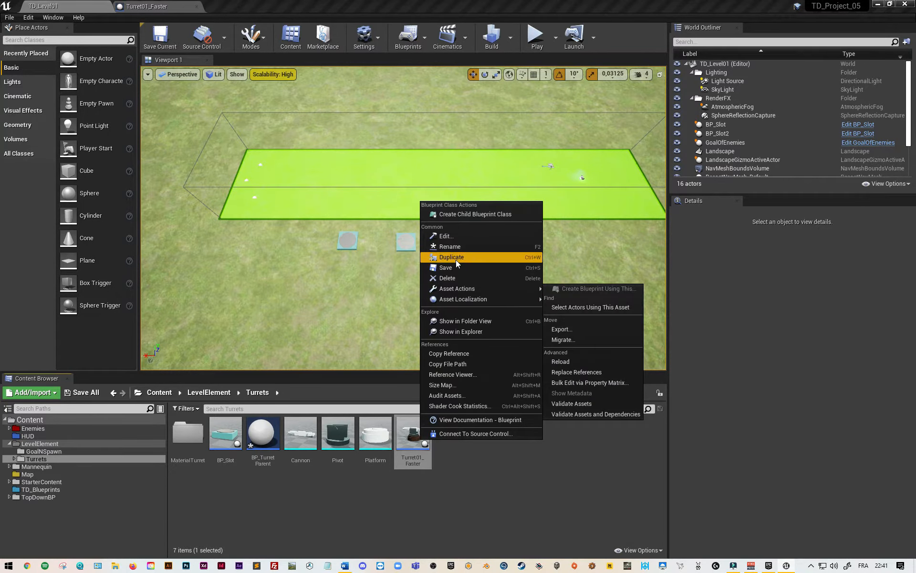
pyautogui.click(457, 260)
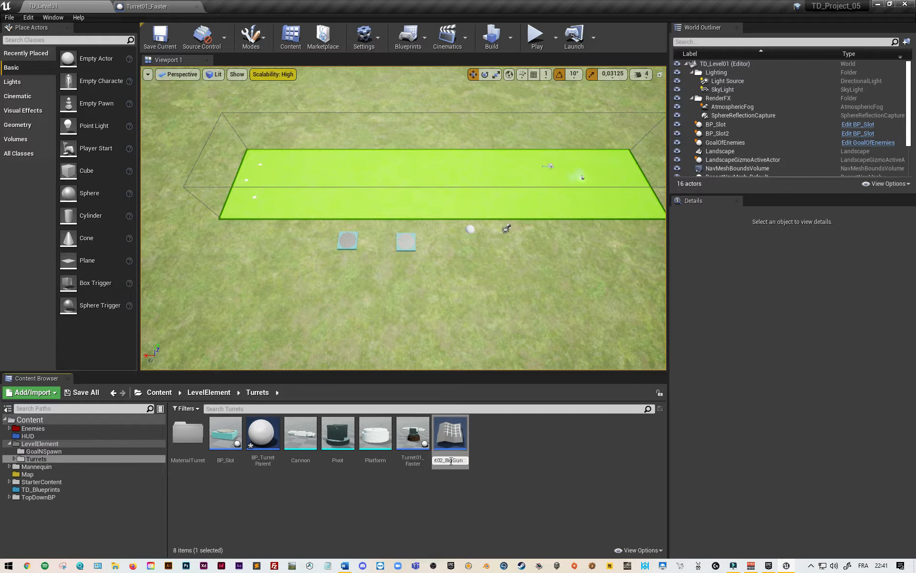
pyautogui.press('Return')
# - Duplicate the Turret02_BigGun blueprint and name the copy Turret03_RazorBack1
pyautogui.rightClick(455, 434)
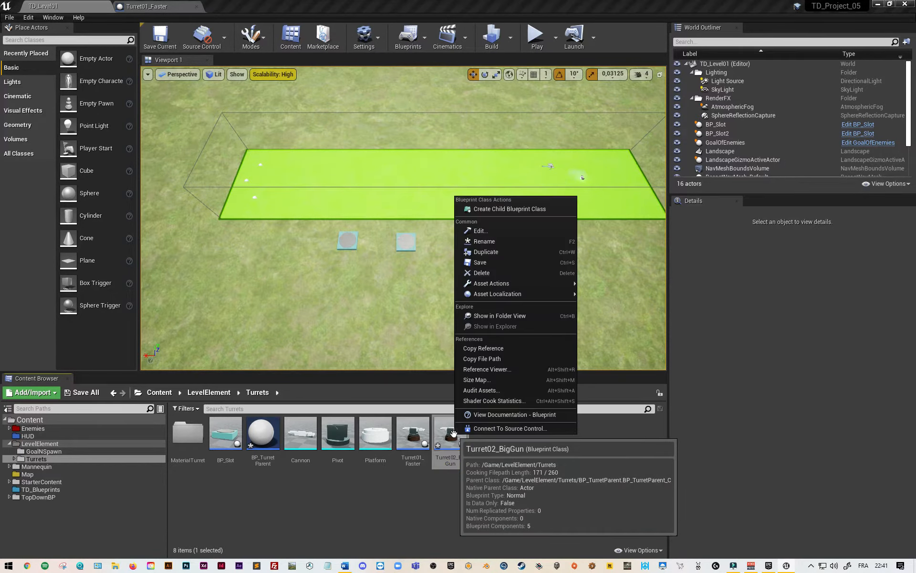
pyautogui.click(492, 252)
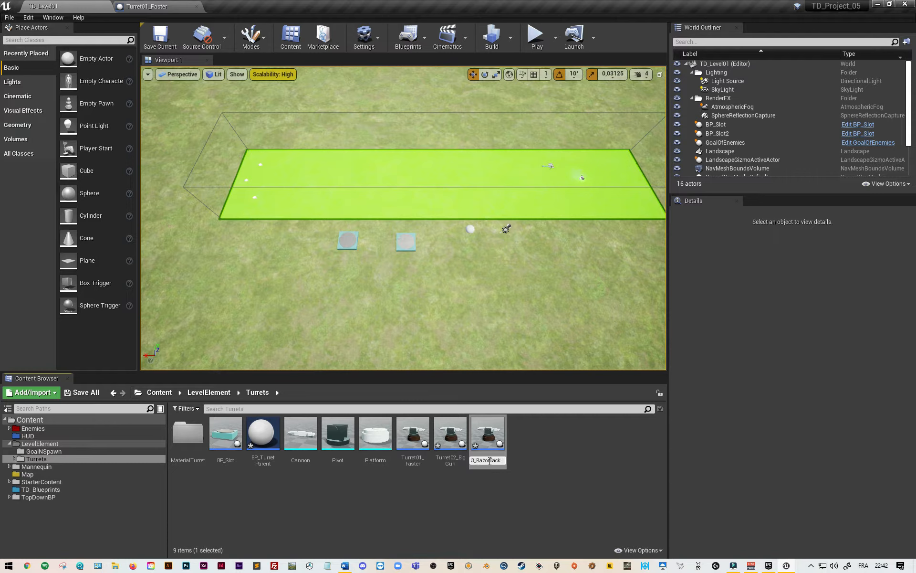
pyautogui.write('1')
pyautogui.press('Return')
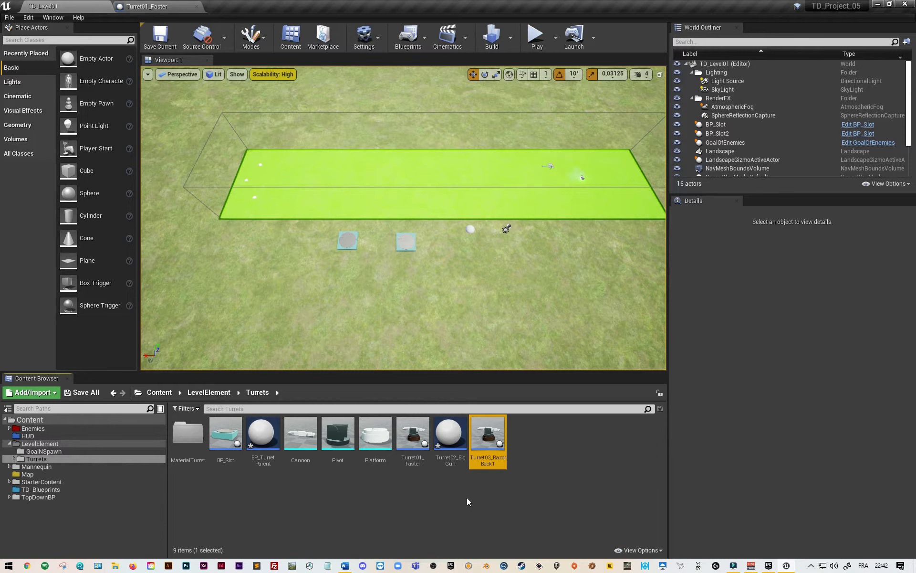
# - Open the Turret01_Faster blueprint and show its whole turret model in 3D
pyautogui.doubleClick(413, 433)
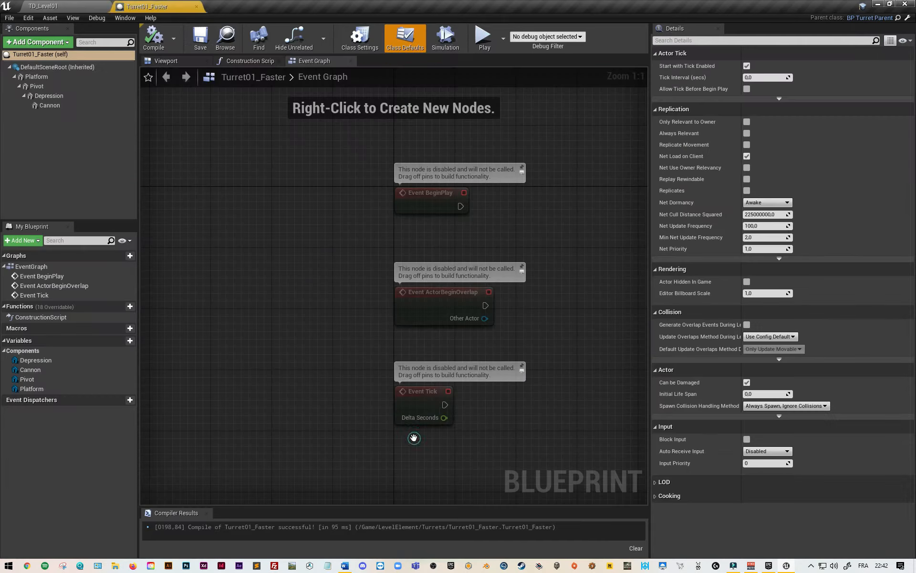
pyautogui.click(167, 62)
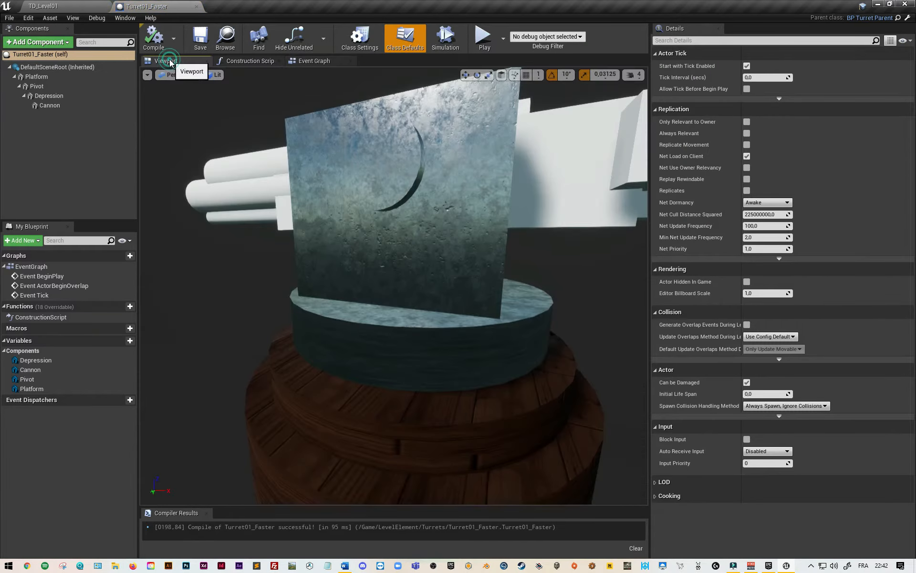
pyautogui.moveTo(233, 235); pyautogui.dragTo(236, 277, button='right')
pyautogui.press('s')
pyautogui.press('w')
pyautogui.press('s')
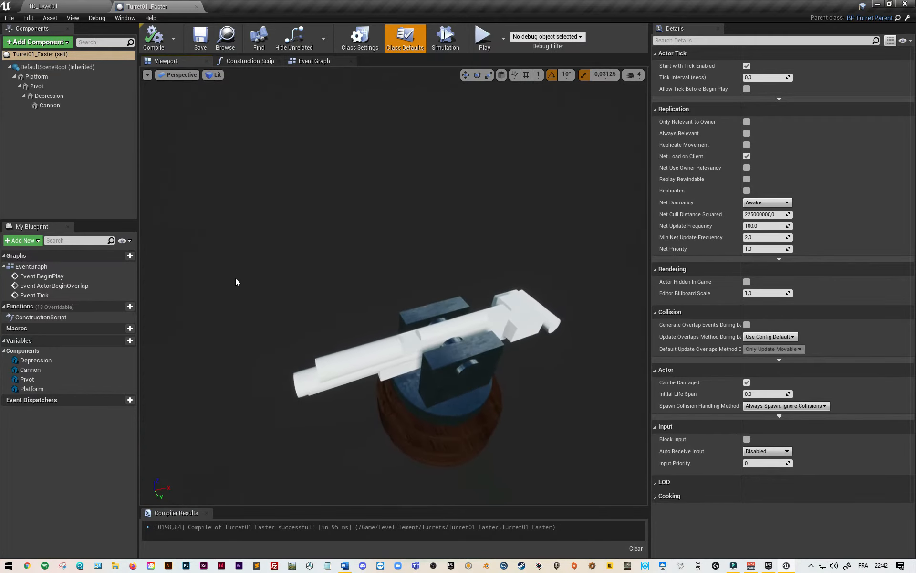
# - Assign M_Metal_Brushed_Nickel to the Cannon's material elements 0, 1, 2, 4 and 5, and M_Wood_Oak to element 3
pyautogui.click(50, 106)
pyautogui.click(859, 292)
pyautogui.write('metal')
pyautogui.click(816, 406)
pyautogui.click(859, 331)
pyautogui.write('metal')
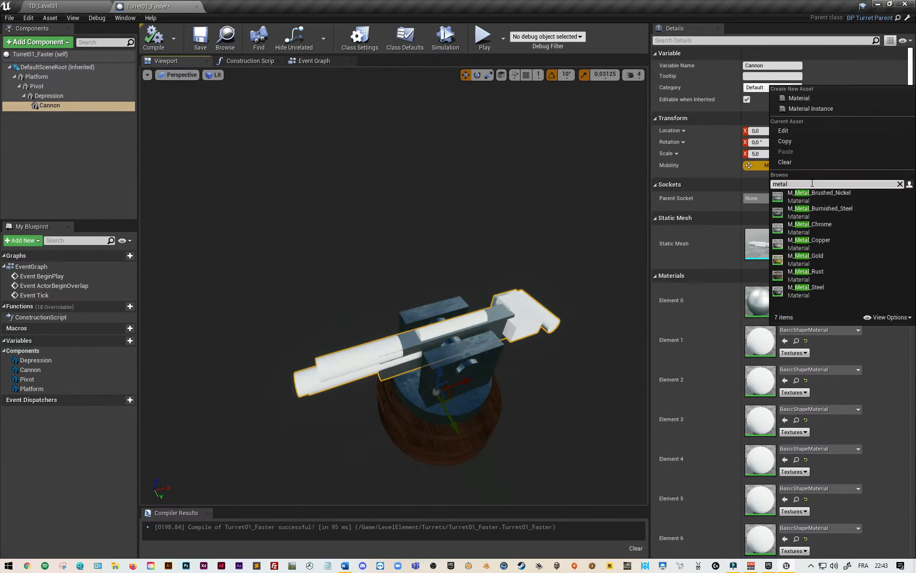
pyautogui.click(815, 195)
pyautogui.click(859, 370)
pyautogui.click(858, 448)
pyautogui.click(859, 409)
pyautogui.click(858, 449)
pyautogui.click(858, 488)
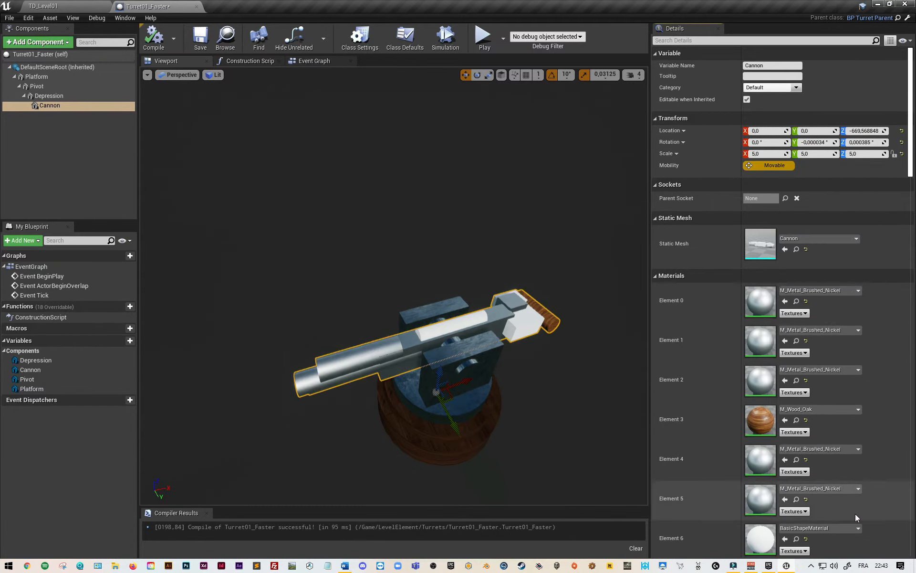
# - Assign M_LightStage_Skybox_Black to the Cannon's material elements 6, 7 and 8
pyautogui.scroll(-3, 842, 498)
pyautogui.click(858, 482)
pyautogui.click(837, 435)
pyautogui.click(859, 521)
pyautogui.click(841, 470)
pyautogui.scroll(-4, 840, 469)
pyautogui.click(858, 455)
pyautogui.click(839, 404)
# - Check the recoloured cannon from another angle, and compile and save the Turret01_Faster blueprint
pyautogui.moveTo(478, 353); pyautogui.dragTo(411, 339, button='right')
pyautogui.press('s')
pyautogui.press('a')
pyautogui.press('w')
pyautogui.click(153, 39)
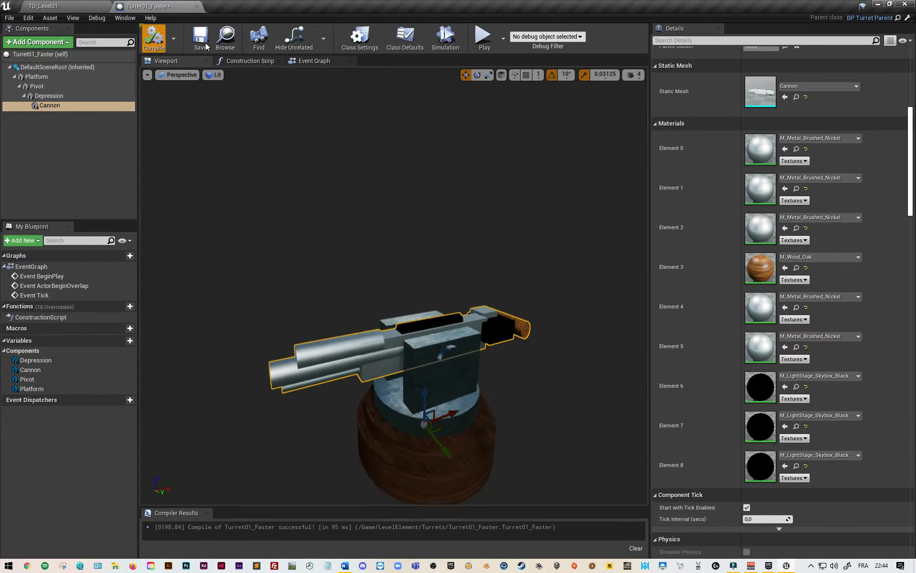
pyautogui.click(200, 38)
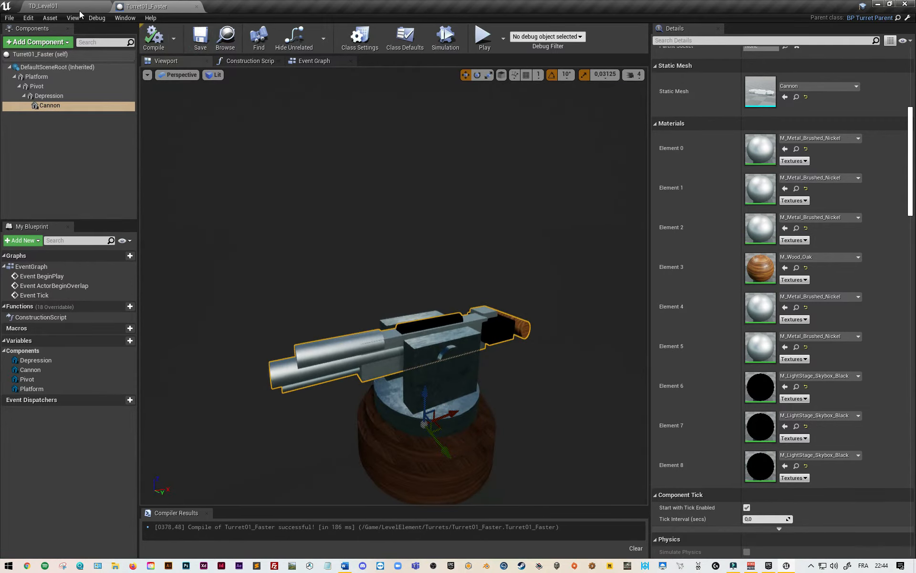
# - Open the Turret02_BigGun blueprint and add a Cylinder component under the Cannon
pyautogui.click(77, 6)
pyautogui.doubleClick(459, 445)
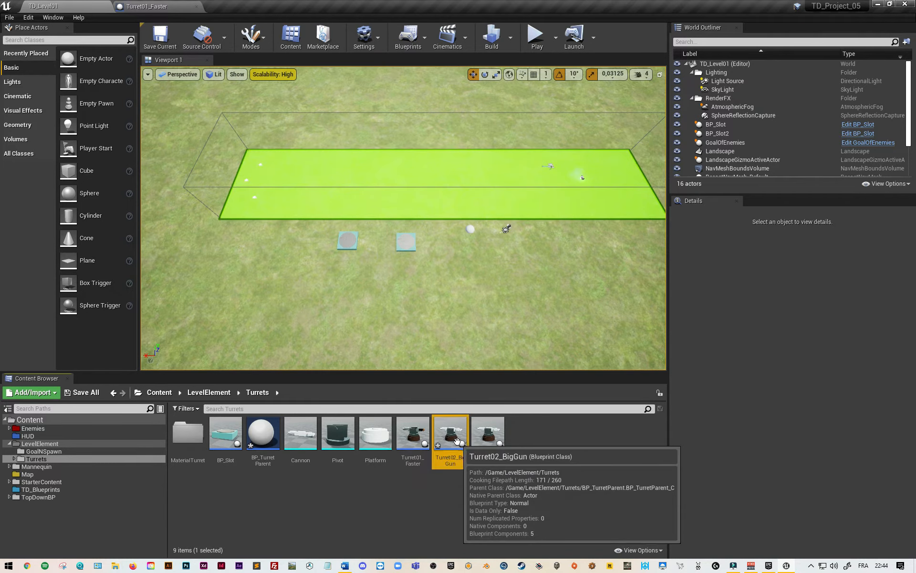
pyautogui.click(38, 42)
pyautogui.write('cyl')
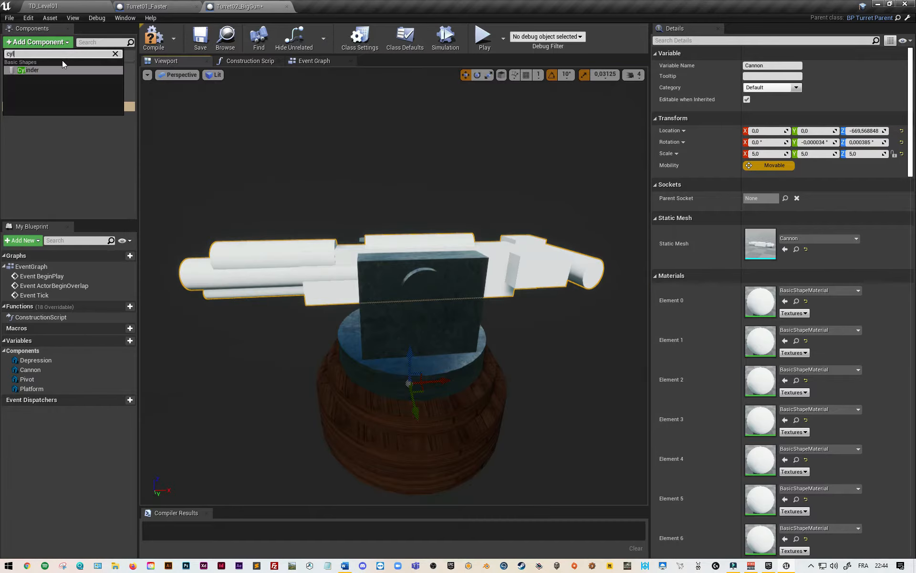
pyautogui.write('indr')
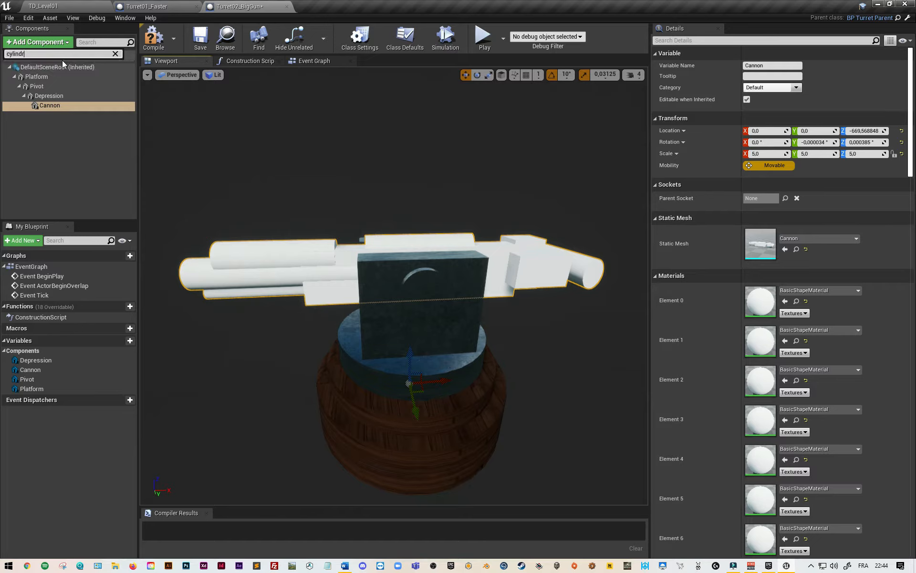
pyautogui.press('BackSpace')
pyautogui.press('Return')
# - Rotate the cylinder 90° to lie along the cannon barrel, and move and scale it to fit around the barrel
pyautogui.press('e')
pyautogui.moveTo(410, 354); pyautogui.dragTo(400, 181)
pyautogui.press('w')
pyautogui.press('r')
pyautogui.moveTo(334, 323); pyautogui.dragTo(261, 324)
# - Duplicate the cylinder twice and shape the last copy into a thin ring near the muzzle, scaled 0.59375, 0.59375, 0.125
pyautogui.hotkey('ctrl', 'w')
pyautogui.hotkey('ctrl', 'w')
pyautogui.press('r')
pyautogui.moveTo(261, 323); pyautogui.dragTo(331, 325)
pyautogui.press('w')
pyautogui.click(331, 325)
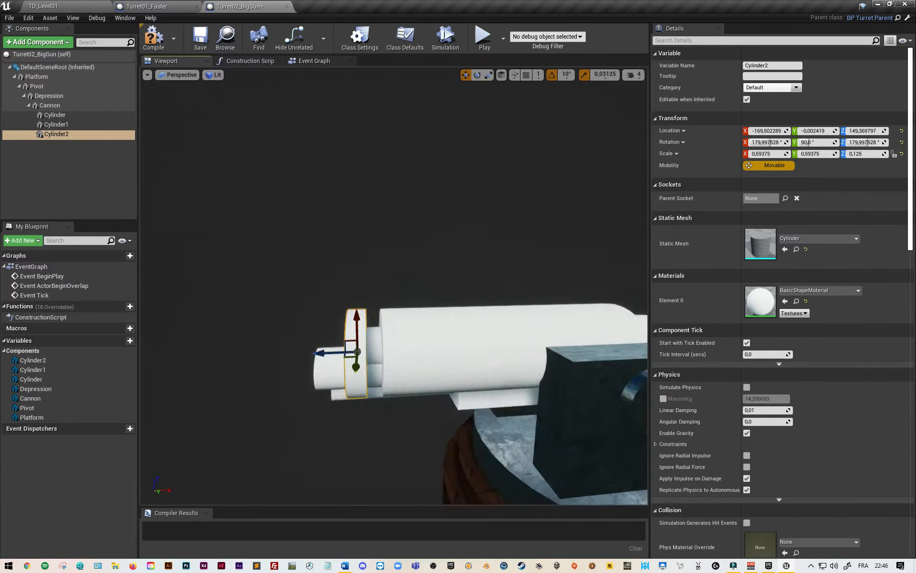
# - Assign a metal material to the three cylinder components on the big gun's barrel
pyautogui.click(819, 290)
pyautogui.click(828, 423)
pyautogui.click(56, 125)
pyautogui.click(820, 290)
pyautogui.click(55, 115)
# - Assign M_Metal_Gold to the Cannon's material elements 0 to 3 and M_Metal_Rust to element 4
pyautogui.click(50, 105)
pyautogui.click(820, 290)
pyautogui.write('metal')
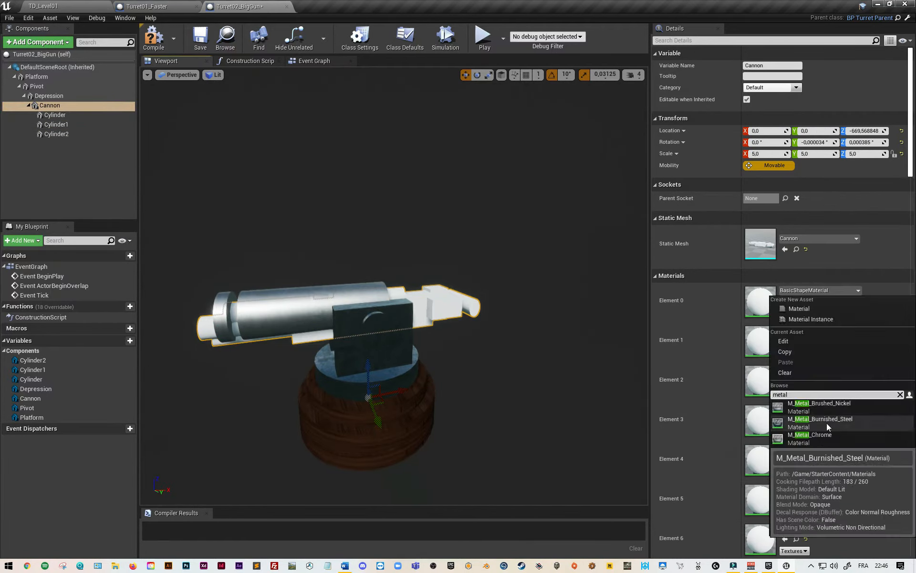
pyautogui.click(830, 330)
pyautogui.write('gold')
pyautogui.click(801, 196)
pyautogui.click(830, 409)
pyautogui.write('gold')
pyautogui.click(829, 278)
# - Set the Cannon's element 3 to M_Wood_Oak, 5 and 6 to M_Metal_Gold, 7 to M_Metal_Burnished_Steel and 8 to M_Metal_Steel
pyautogui.click(834, 412)
pyautogui.write('woo')
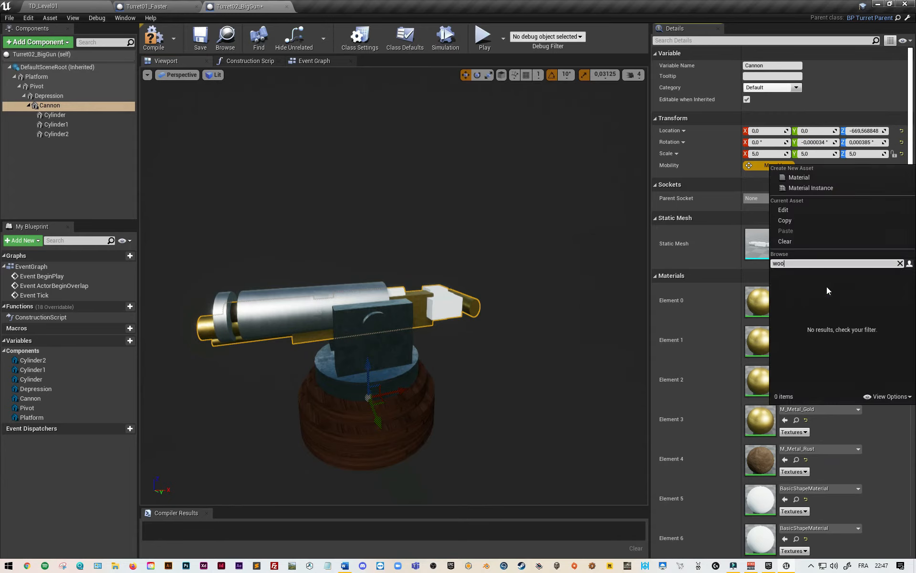
pyautogui.click(827, 309)
pyautogui.click(858, 498)
pyautogui.scroll(-5, 858, 424)
pyautogui.click(858, 461)
pyautogui.click(858, 501)
pyautogui.write('metal')
pyautogui.click(832, 460)
# - Check the finished big gun from several angles, and compile and save the Turret02_BigGun blueprint
pyautogui.moveTo(477, 334); pyautogui.dragTo(324, 332, button='right')
pyautogui.moveTo(458, 316); pyautogui.dragTo(519, 314, button='right')
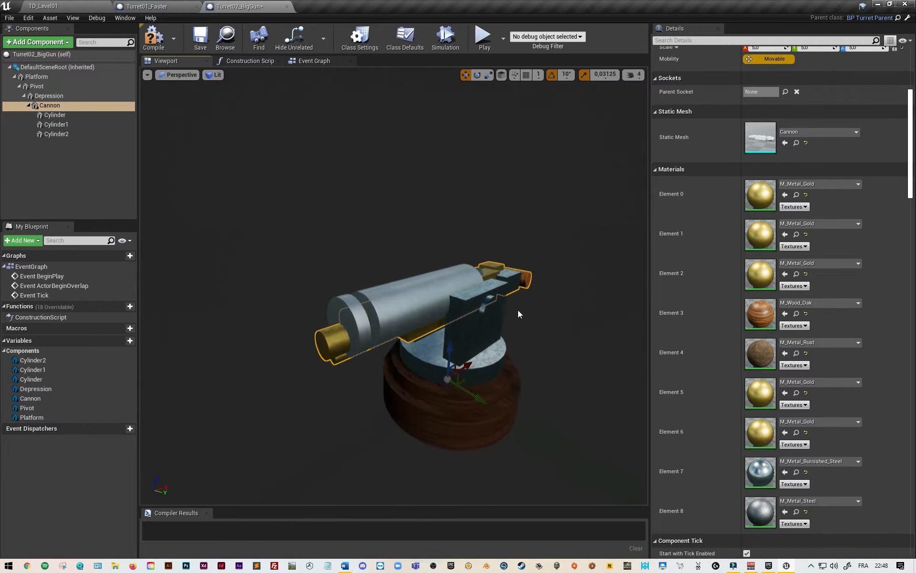
pyautogui.click(154, 38)
pyautogui.click(199, 44)
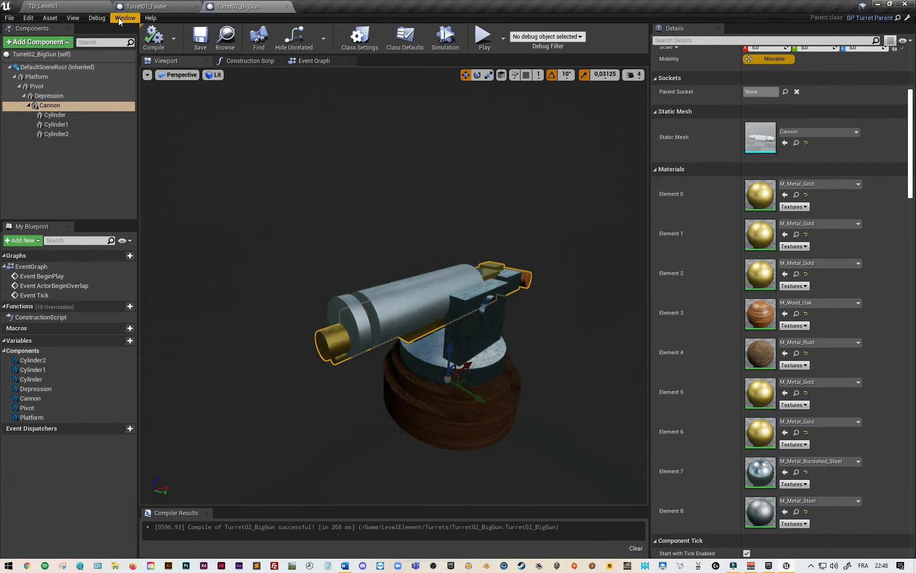
# - Open the Turret03_RazorBack1 blueprint and add Cube and Cylinder components to build up its cannon
pyautogui.click(86, 7)
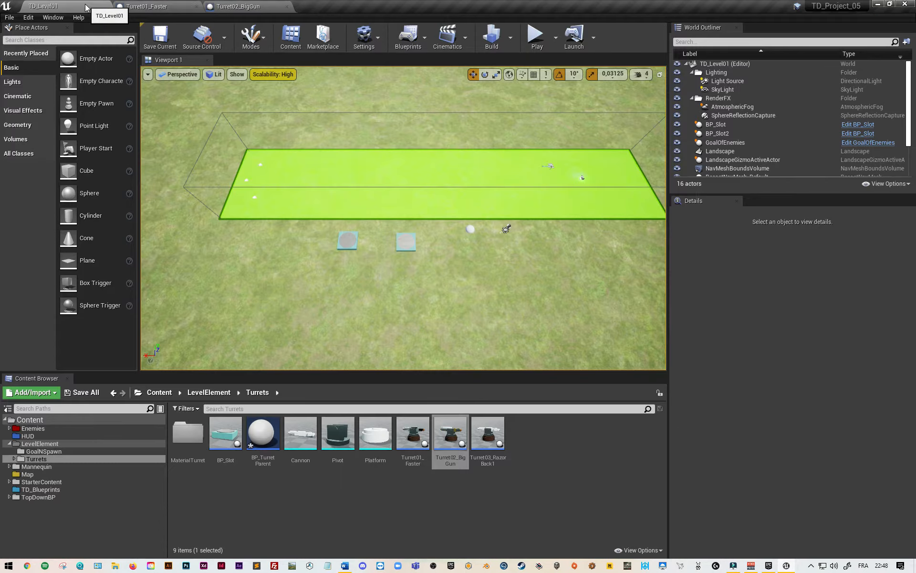
pyautogui.doubleClick(487, 444)
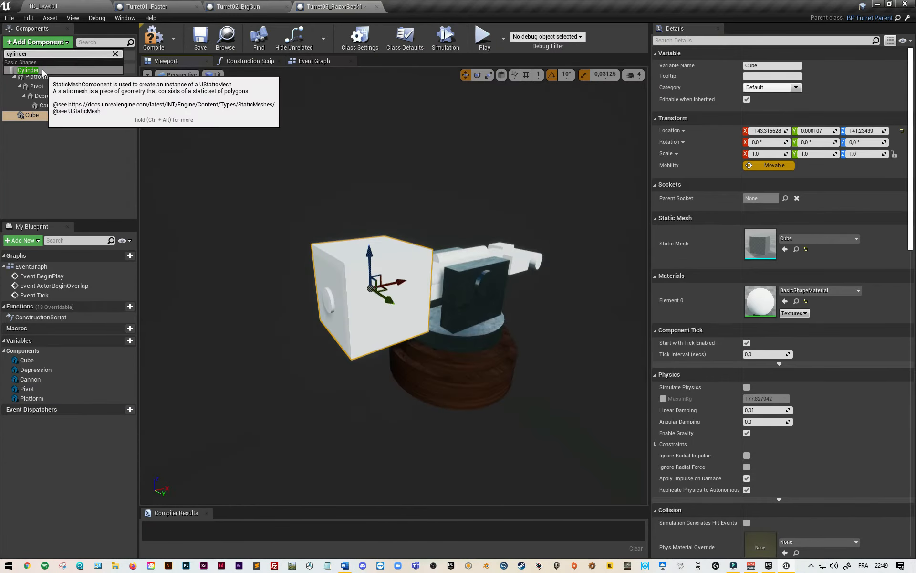
pyautogui.click(29, 69)
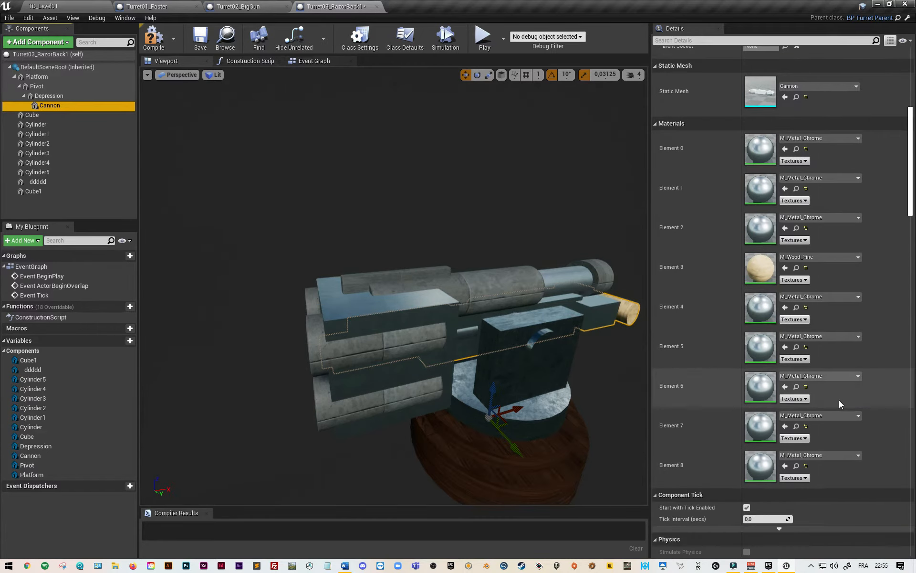
# - Check the finished razorback turret, and compile and save the Turret03_RazorBack1 blueprint
pyautogui.moveTo(530, 233)
pyautogui.mouseDown(button='right')
pyautogui.moveTo(363, 233)
pyautogui.moveTo(430, 233)
pyautogui.moveTo(591, 260)
pyautogui.moveTo(486, 244)
pyautogui.moveTo(520, 217)
pyautogui.mouseUp(button='right')
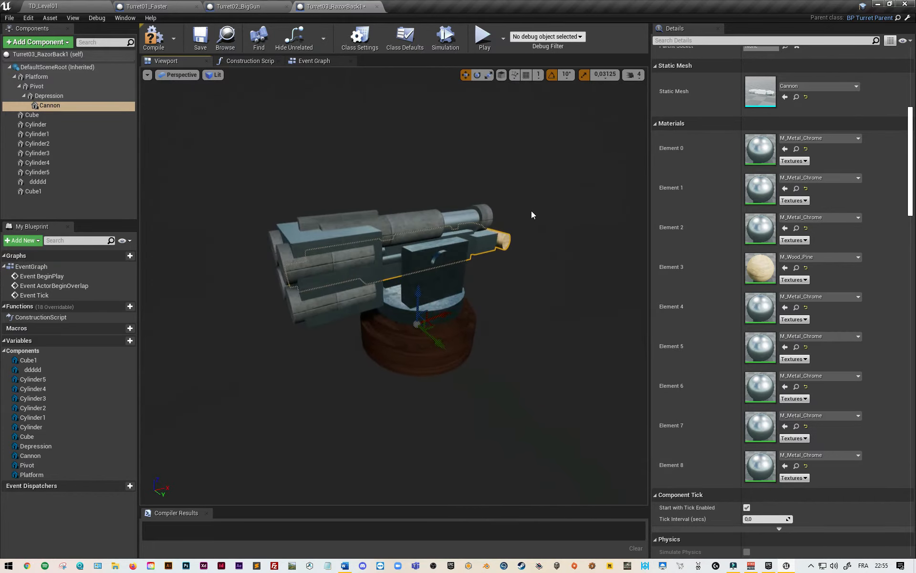
pyautogui.click(199, 43)
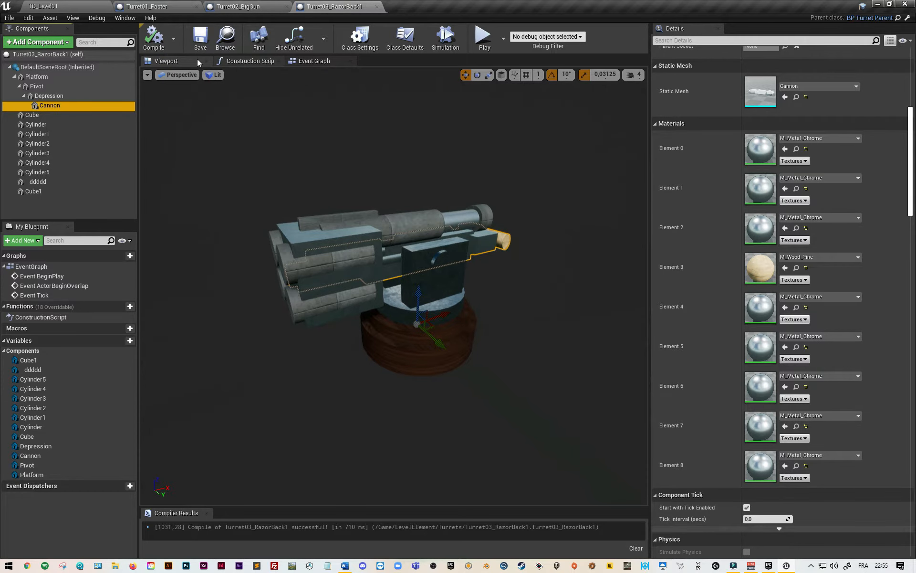
# - Place Turret01_Faster, Turret02_BigGun and Turret03_RazorBack1 side by side in TD_Level01 and compare them
pyautogui.click(95, 10)
pyautogui.moveTo(405, 303); pyautogui.dragTo(394, 281, button='right')
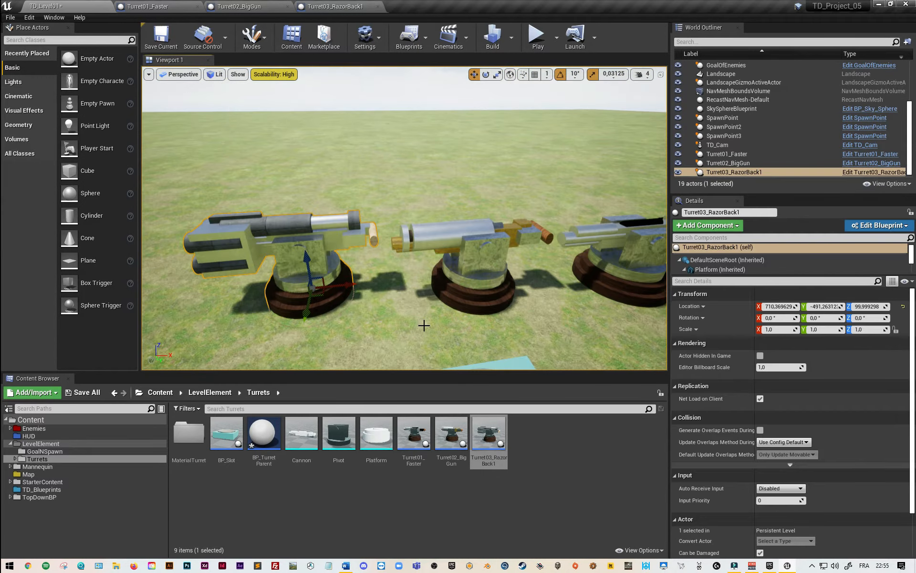
pyautogui.moveTo(424, 325); pyautogui.dragTo(406, 315, button='right')
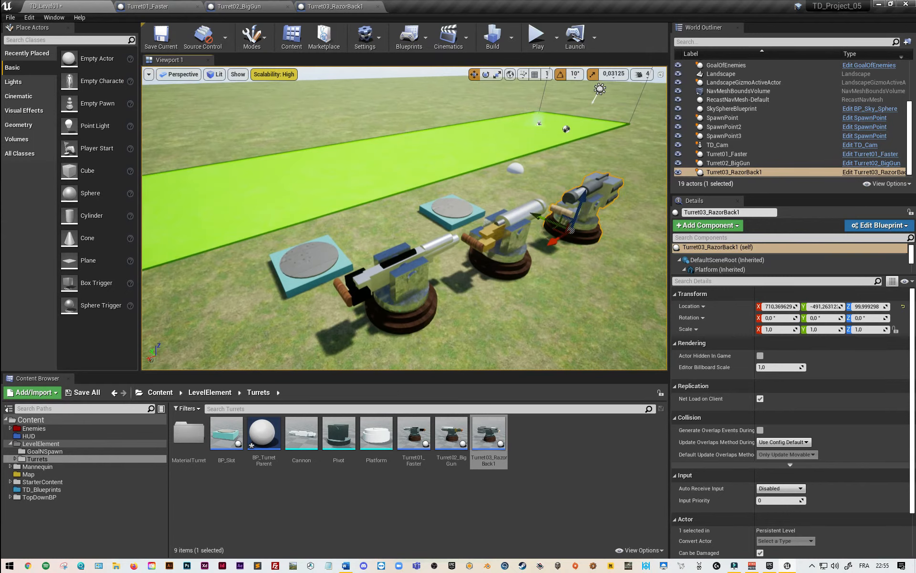
# - Delete the three placed turrets from the level, starting with Turret01_Faster
pyautogui.click(403, 310)
pyautogui.press('Delete')
pyautogui.click(520, 265)
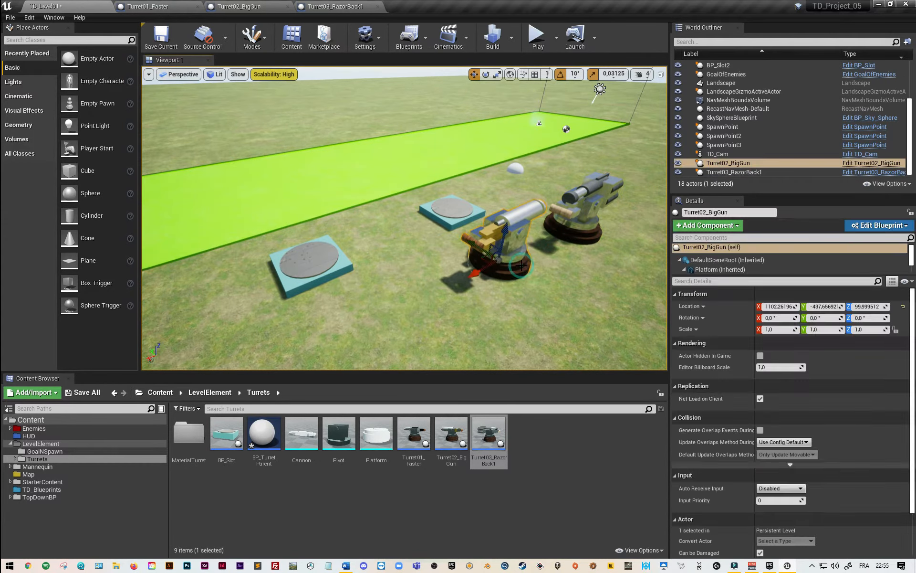
pyautogui.press('Delete')
pyautogui.click(549, 234)
pyautogui.press('Delete')
# - Select the BP_Slot actor in the level and open the BP_Slot blueprint for editing
pyautogui.moveTo(347, 241); pyautogui.dragTo(333, 241, button='right')
pyautogui.click(347, 241)
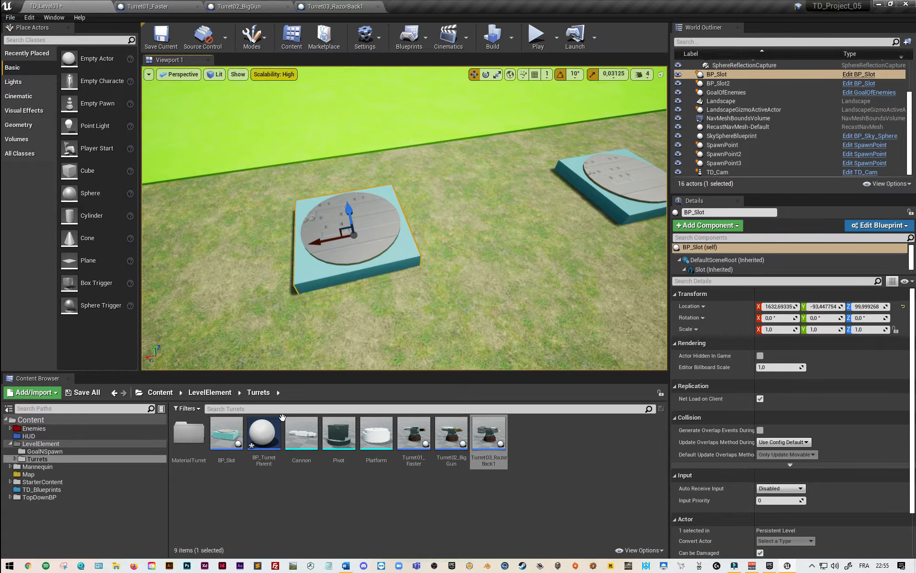
pyautogui.doubleClick(238, 446)
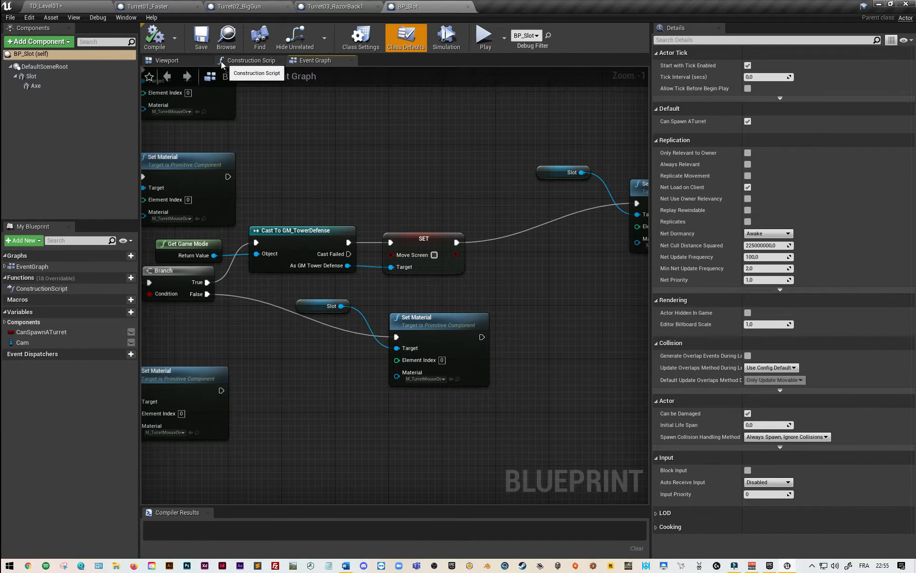
# - Enlarge the Axe cylinder of BP_Slot in the viewport to a scale of about 1.64 on X and Y
pyautogui.click(191, 62)
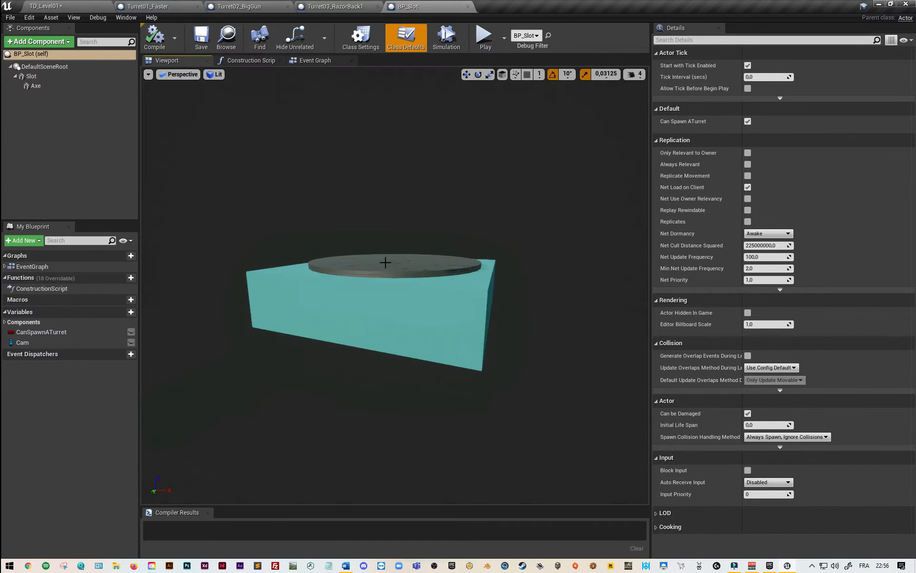
pyautogui.click(406, 268)
pyautogui.moveTo(563, 370); pyautogui.dragTo(563, 419, button='right')
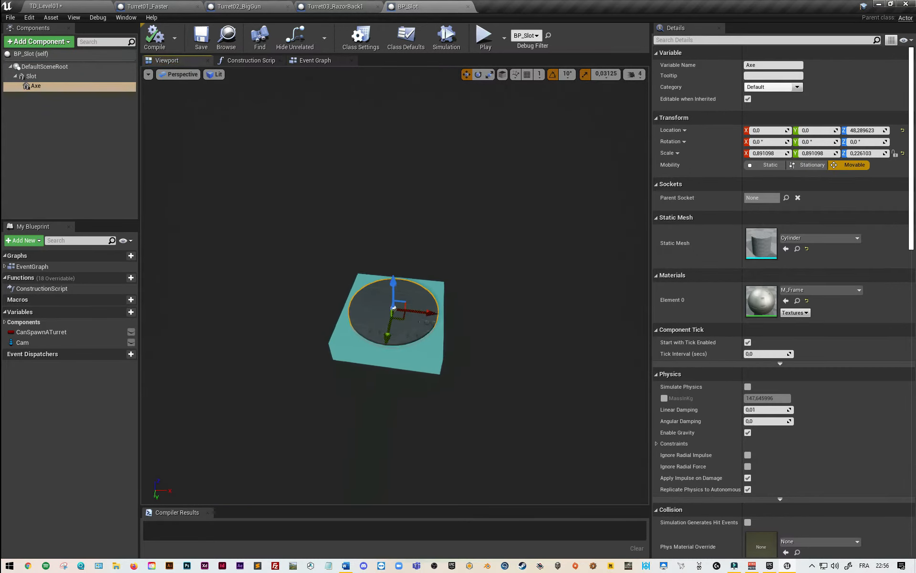
pyautogui.press('e')
pyautogui.press('r')
pyautogui.moveTo(401, 316); pyautogui.dragTo(441, 335)
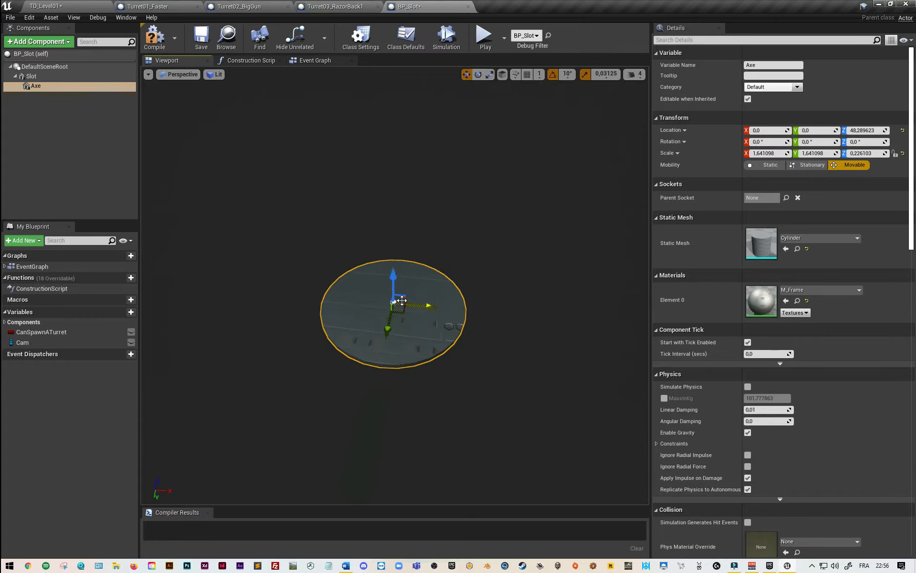
# - Lower the enlarged Axe disc to the base of the Slot cube, compile and save BP_Slot, and return to TD_Level01
pyautogui.moveTo(394, 280); pyautogui.dragTo(396, 298)
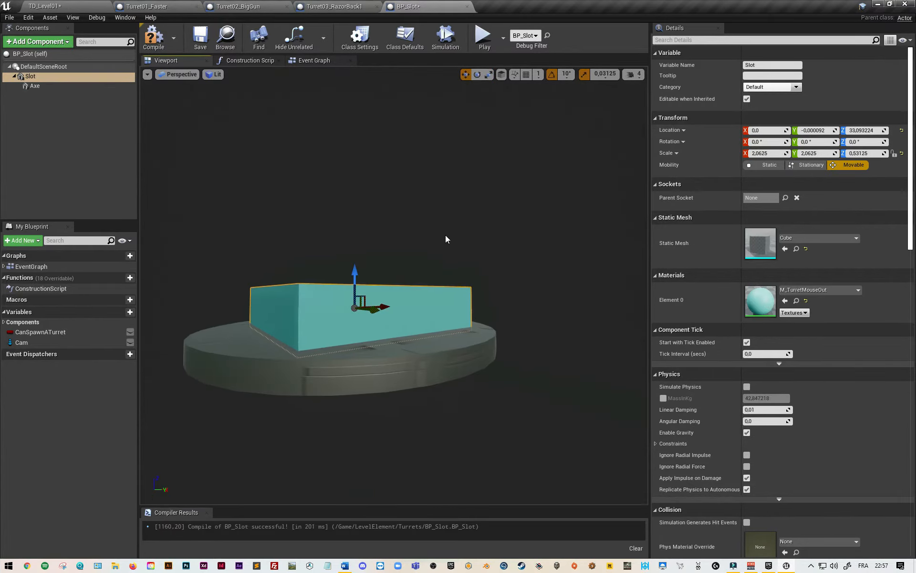
pyautogui.click(153, 38)
pyautogui.click(200, 37)
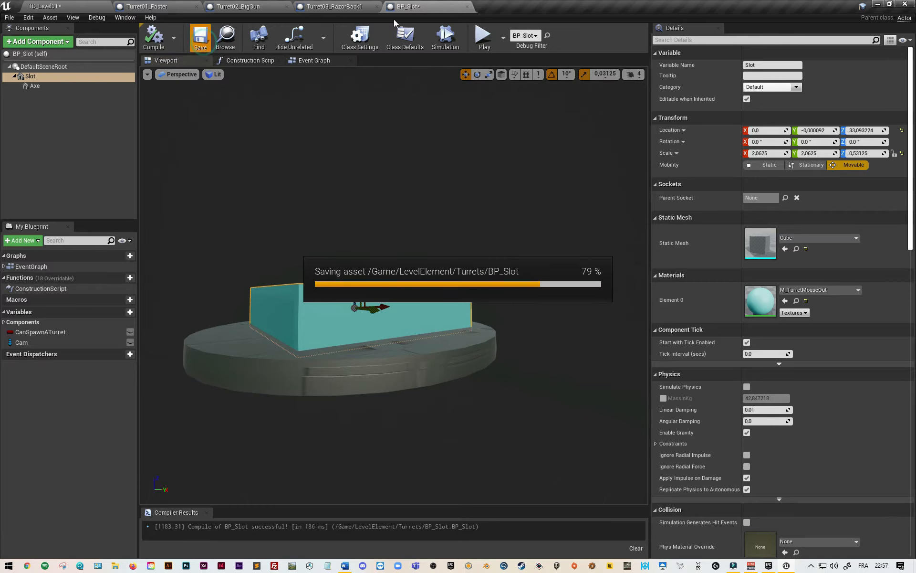
pyautogui.click(91, 6)
# - Try moving the BP_Slot actor in the level, undo the move, and look over the placed slots
pyautogui.moveTo(333, 189); pyautogui.dragTo(315, 132)
pyautogui.hotkey('ctrl', 'z')
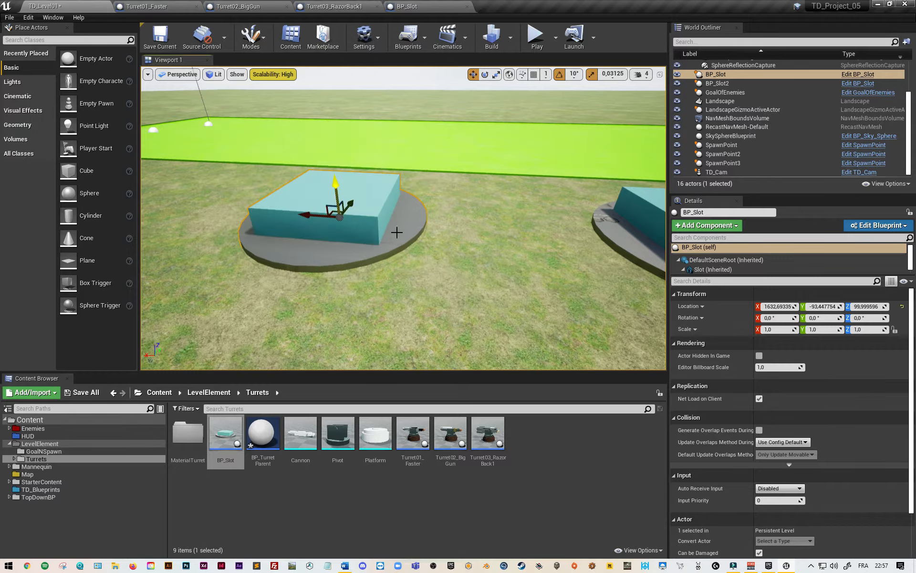
pyautogui.moveTo(418, 286)
pyautogui.mouseDown(button='right')
pyautogui.moveTo(444, 238)
pyautogui.moveTo(437, 310)
pyautogui.moveTo(481, 306)
pyautogui.moveTo(394, 284)
pyautogui.moveTo(419, 286)
pyautogui.mouseUp(button='right')
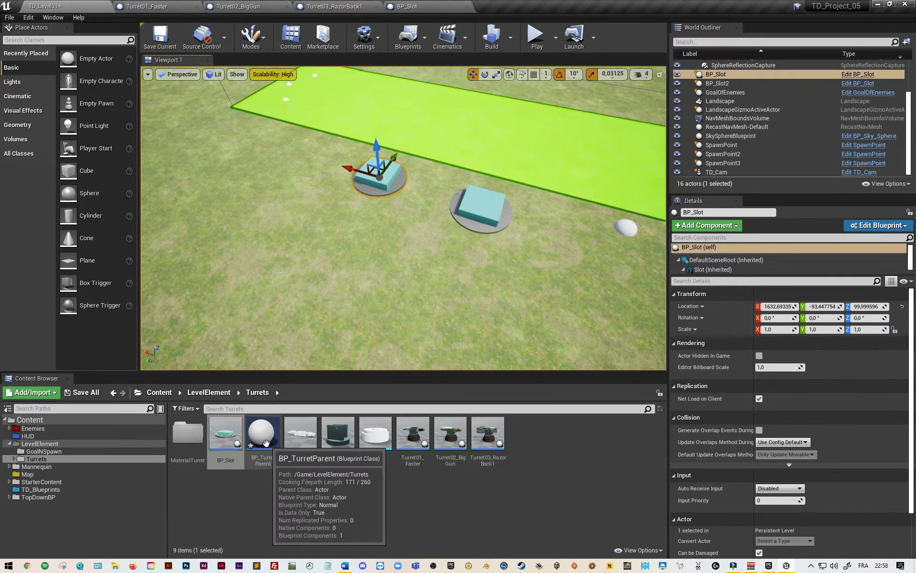
# - Create an Actor blueprint class named BP_ProjectileParent in the Turrets folder
pyautogui.click(565, 474)
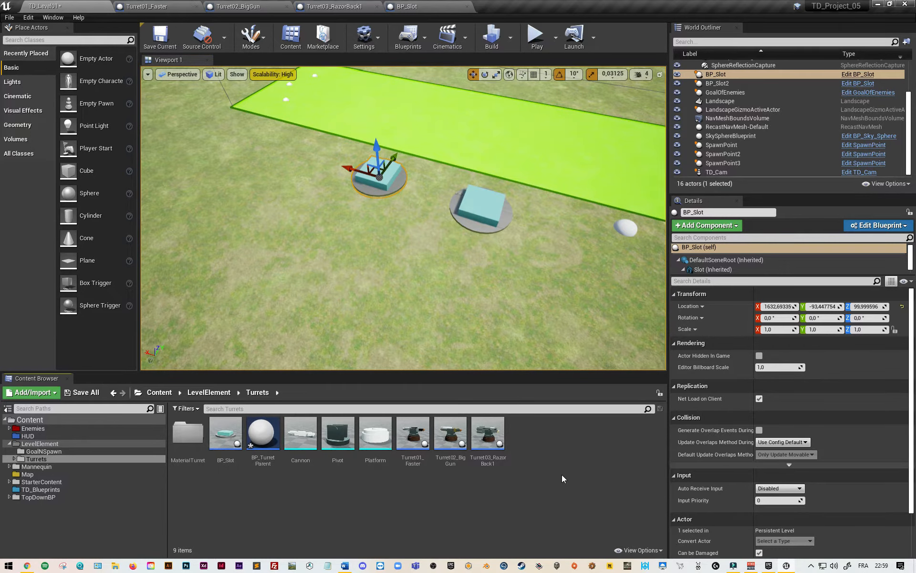
pyautogui.rightClick(562, 477)
pyautogui.click(603, 252)
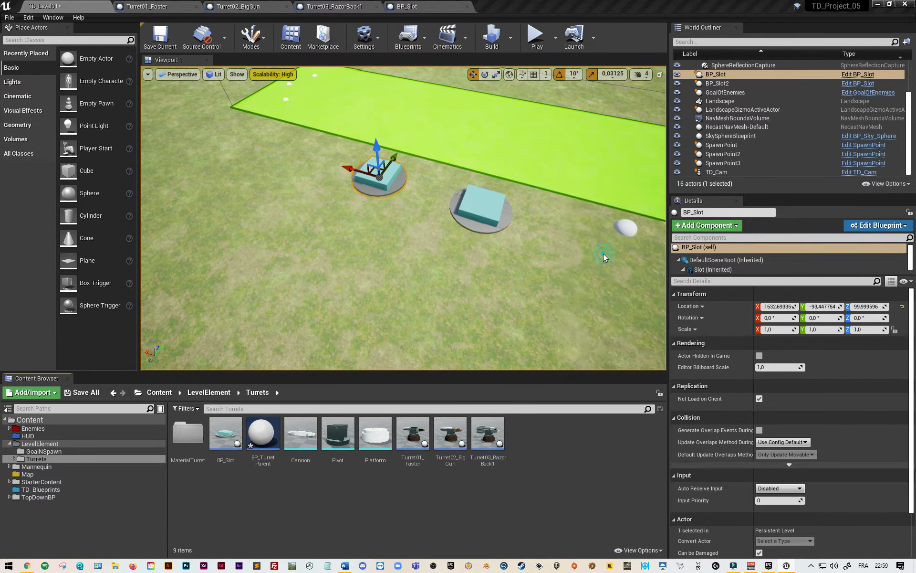
pyautogui.click(352, 204)
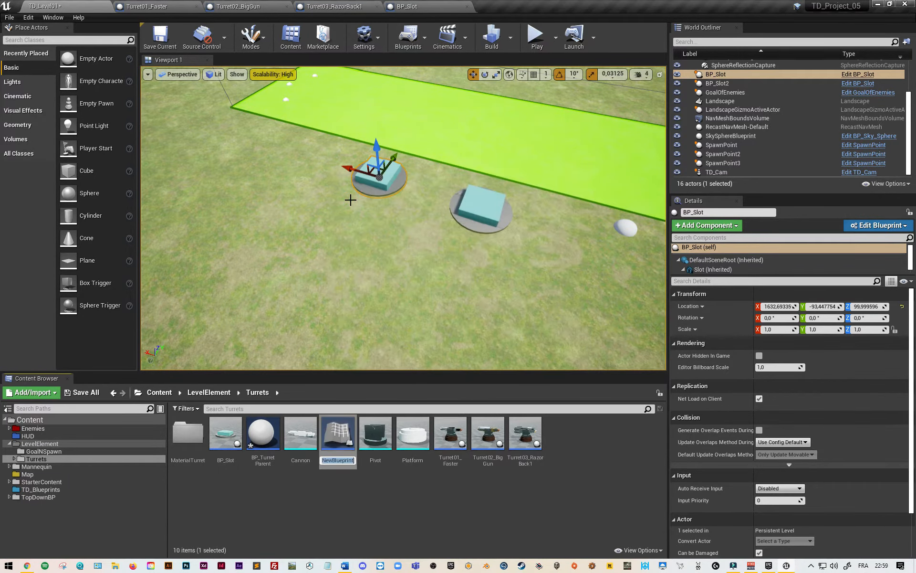
pyautogui.write('BP_Project')
pyautogui.press('Return')
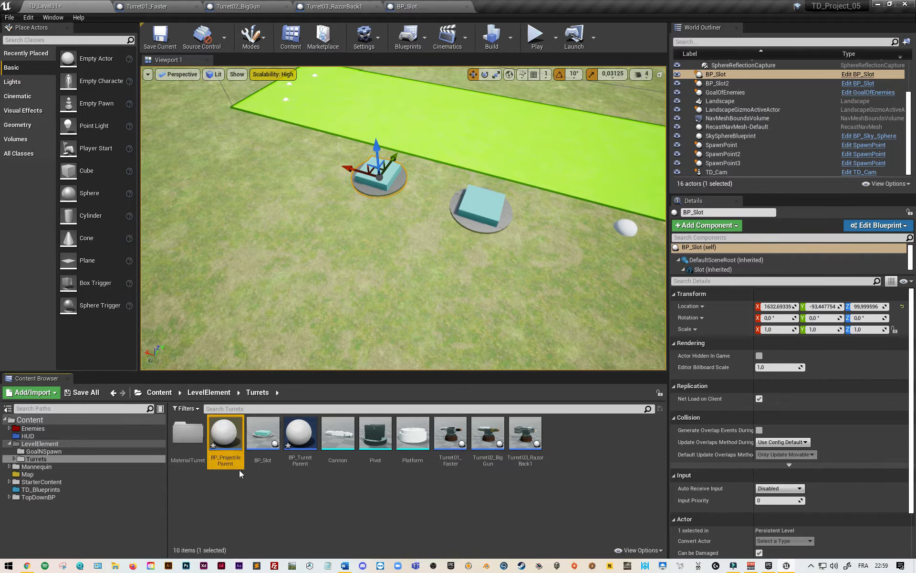
# - Create a child blueprint class of BP_ProjectileParent and name it BP_Projectile01_Bullet
pyautogui.rightClick(224, 448)
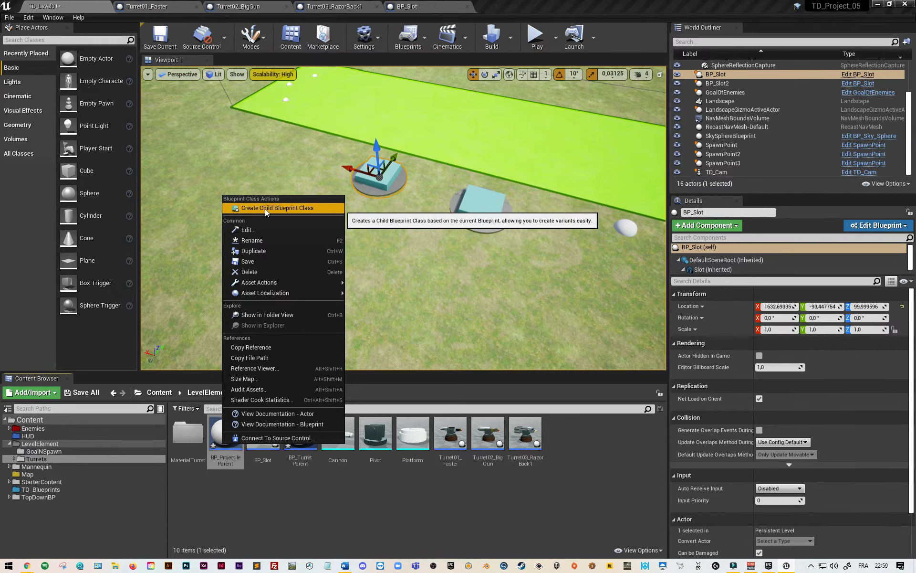
pyautogui.click(284, 207)
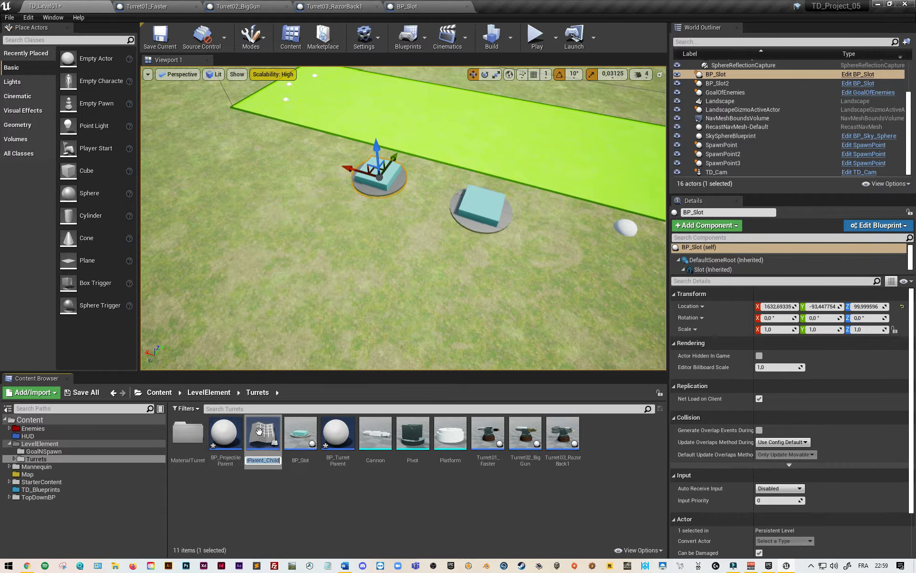
pyautogui.click(264, 460)
pyautogui.moveTo(281, 460)
pyautogui.mouseDown()
pyautogui.moveTo(242, 459)
pyautogui.moveTo(272, 456)
pyautogui.mouseUp()
pyautogui.press('Return')
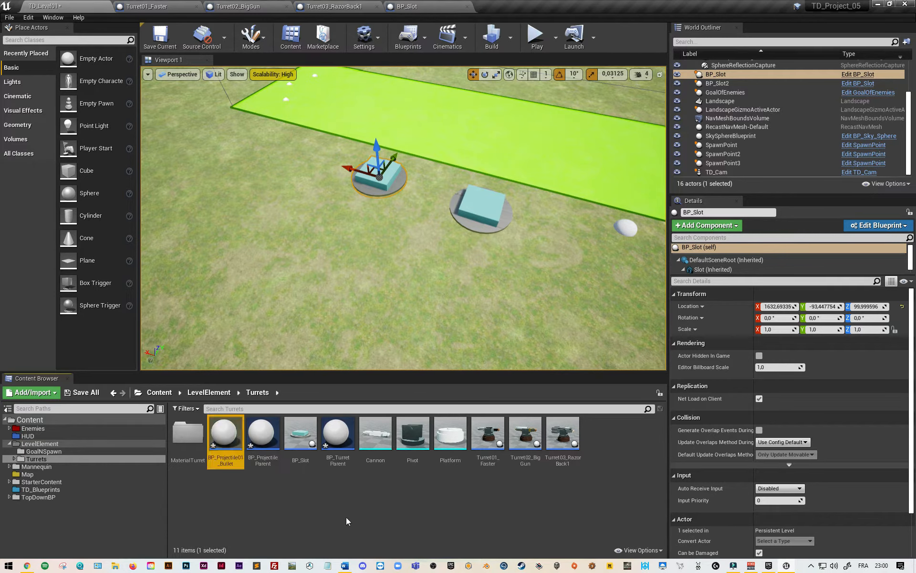
# - Open BP_Projectile01_Bullet, add a Sphere component under its default scene root, and compile
pyautogui.doubleClick(223, 451)
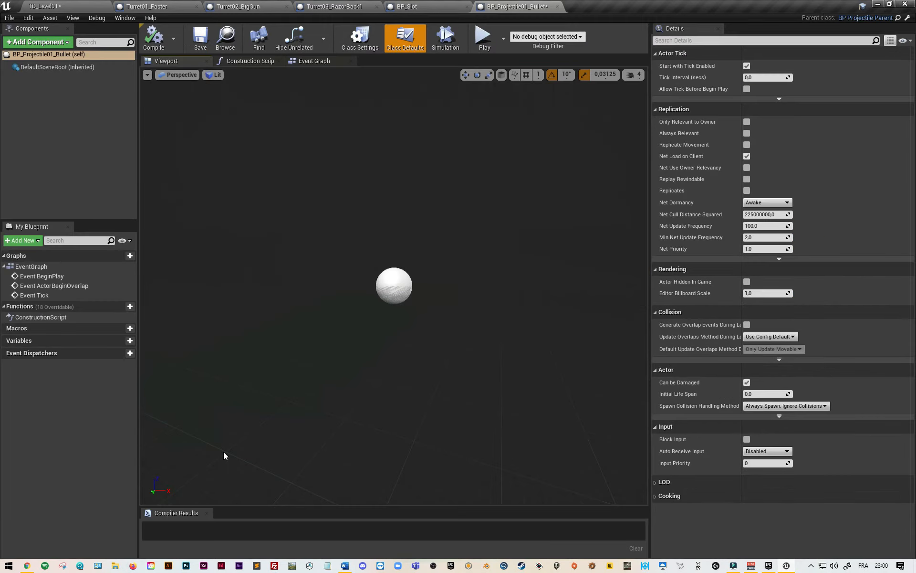
pyautogui.click(66, 44)
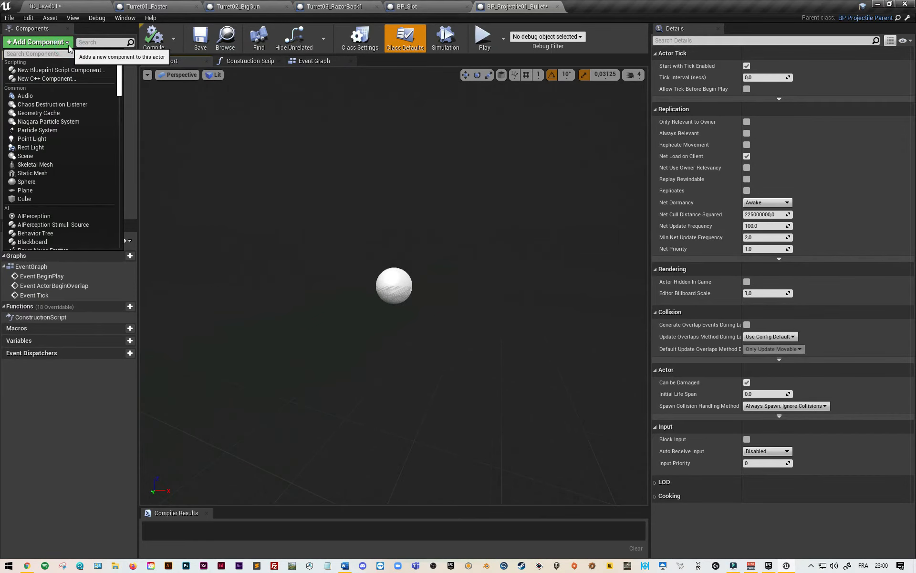
pyautogui.click(44, 184)
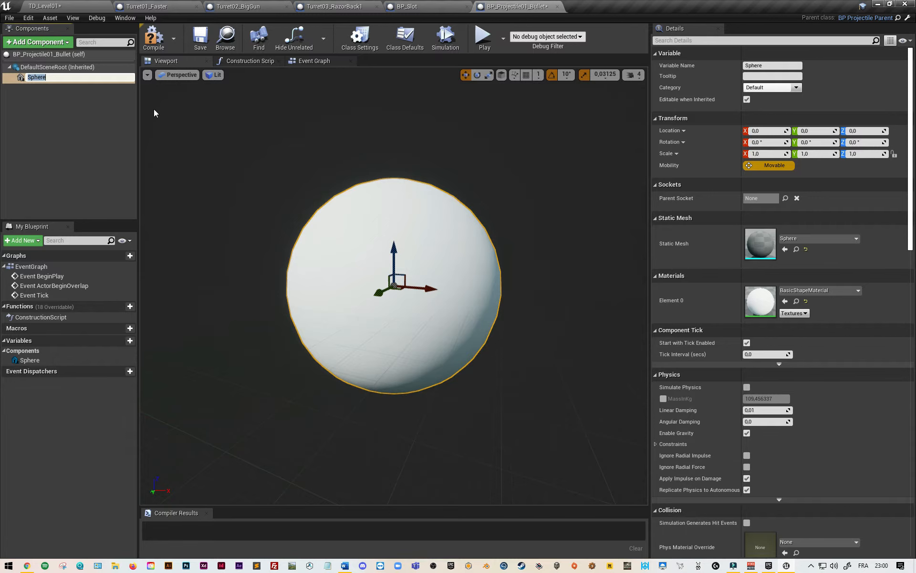
pyautogui.click(161, 46)
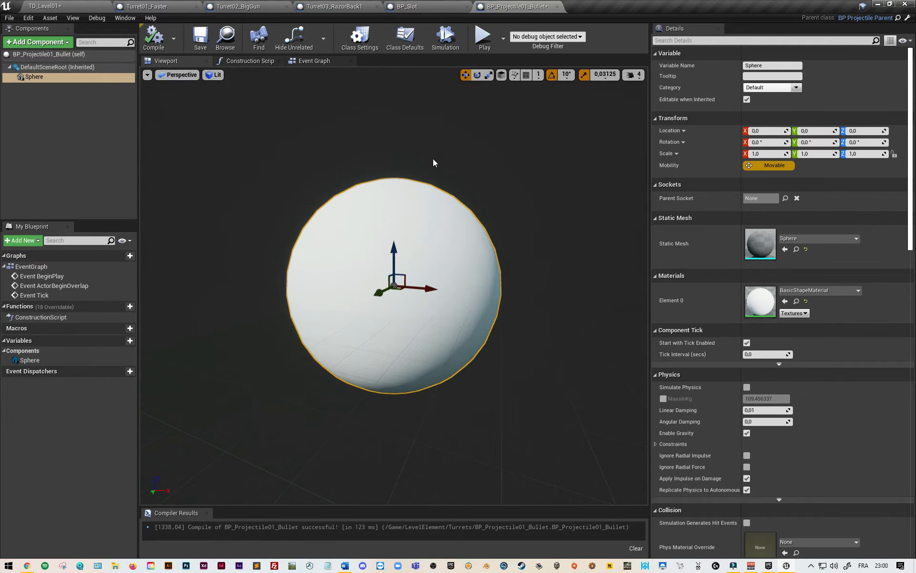
# - Scale the Sphere component to 0.2 on X, Y and Z, and compile and save BP_Projectile01_Bullet
pyautogui.click(477, 75)
pyautogui.click(487, 75)
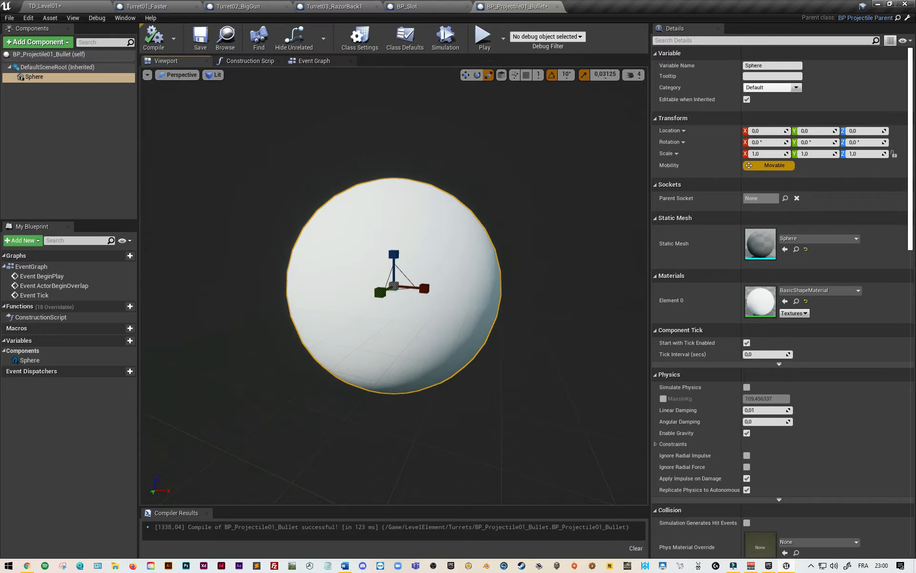
pyautogui.moveTo(394, 286); pyautogui.dragTo(391, 324)
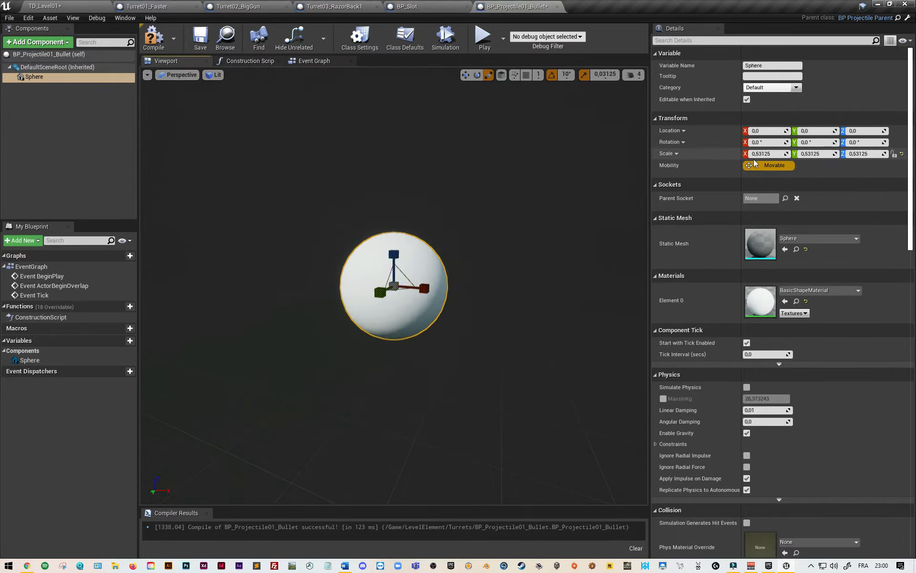
pyautogui.click(771, 153)
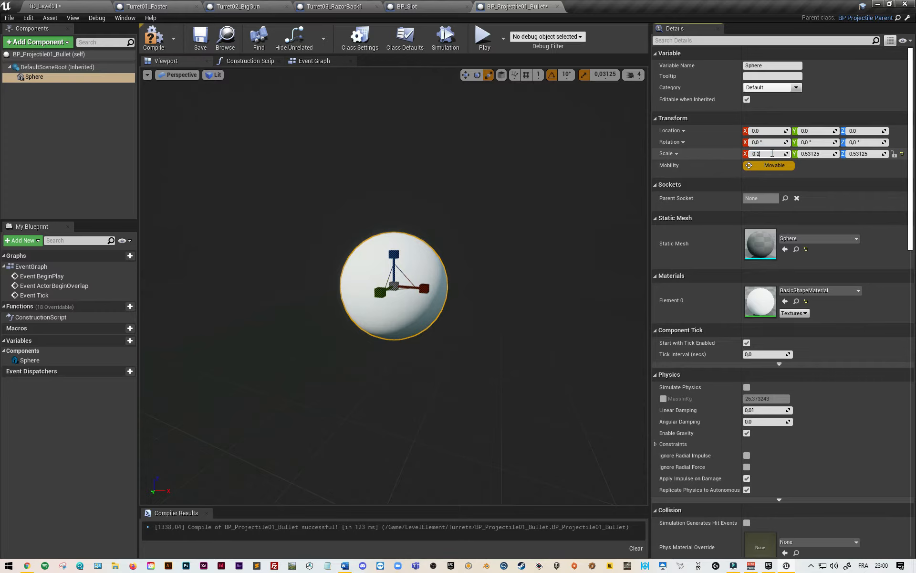
pyautogui.click(819, 153)
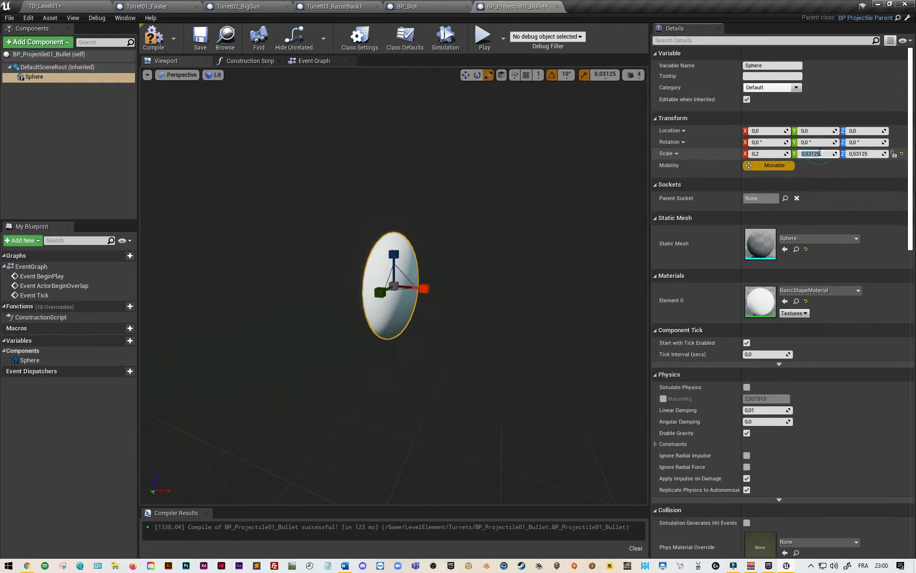
pyautogui.click(861, 158)
pyautogui.write('0.2')
pyautogui.click(820, 153)
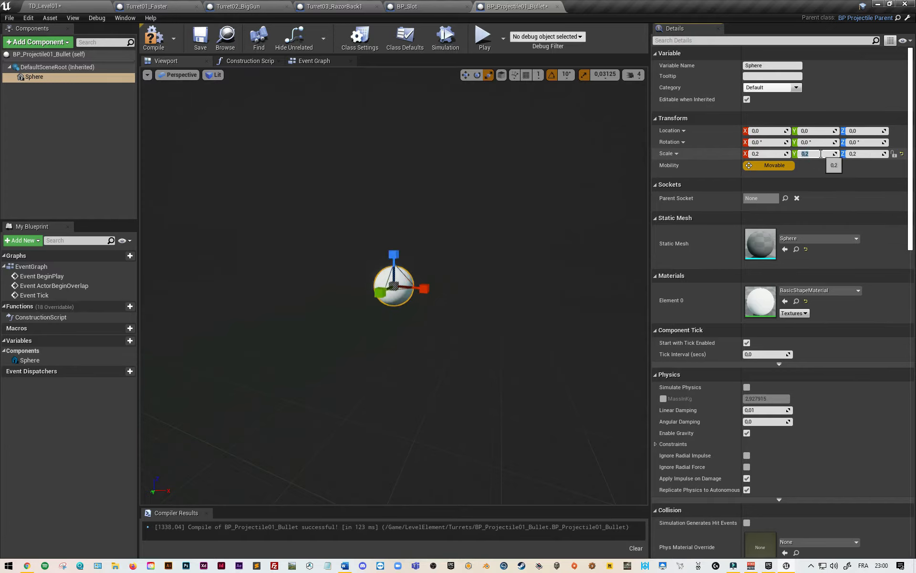
pyautogui.click(154, 37)
pyautogui.click(201, 40)
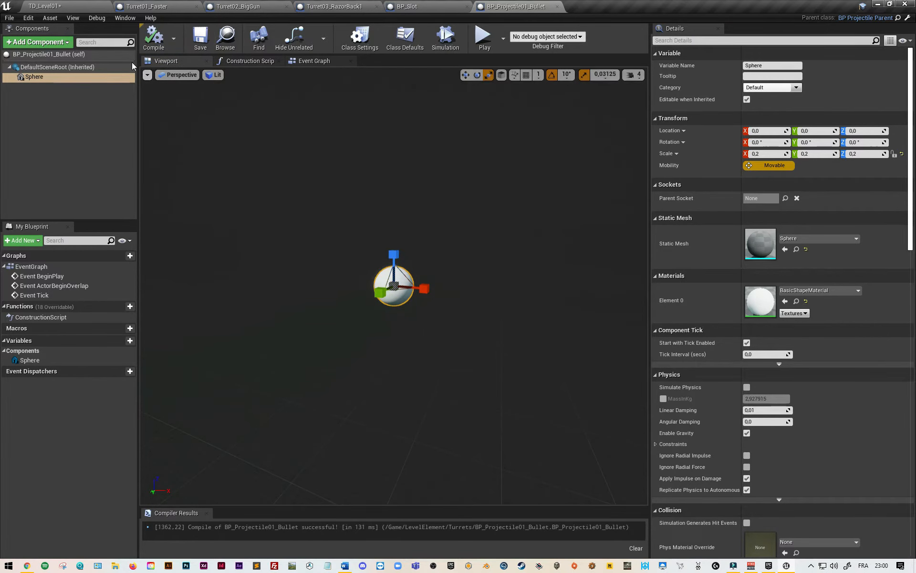
# - Duplicate the M_TurretMouseClicked material in the MaterialTurret folder and name the copy M_BulletTest
pyautogui.click(96, 6)
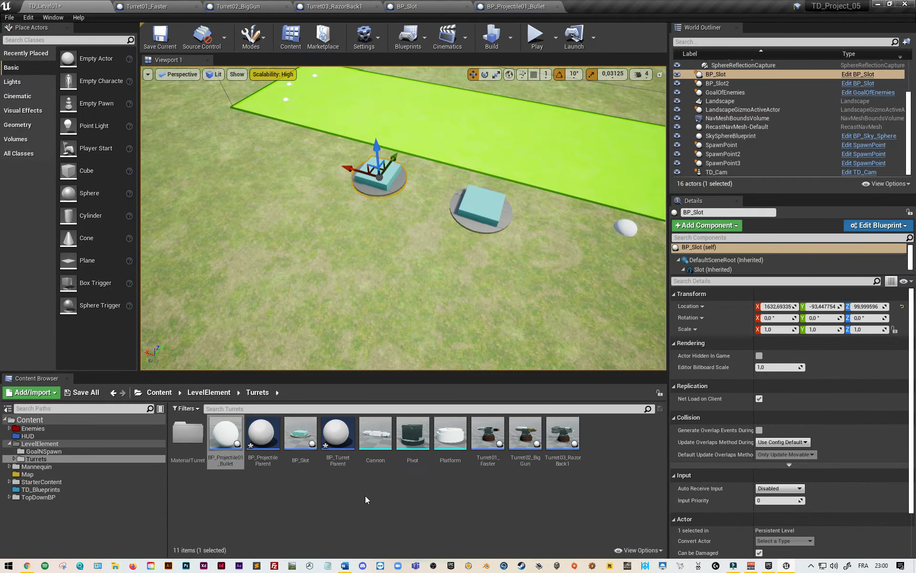
pyautogui.doubleClick(187, 433)
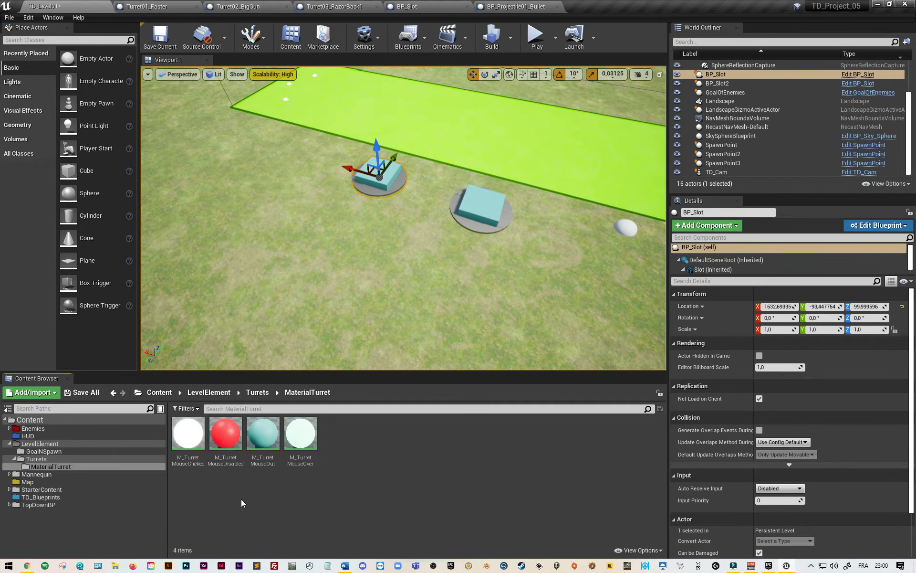
pyautogui.rightClick(368, 472)
pyautogui.click(343, 491)
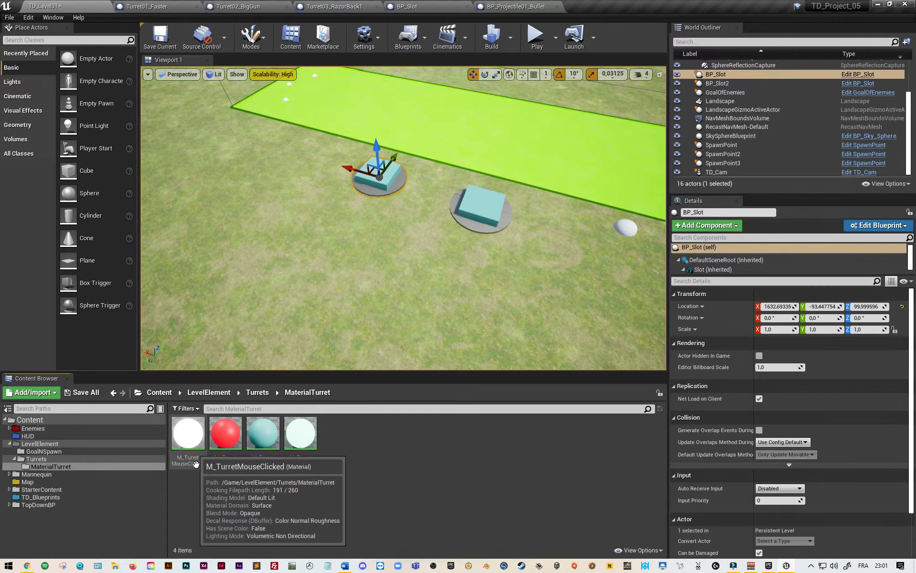
pyautogui.rightClick(189, 444)
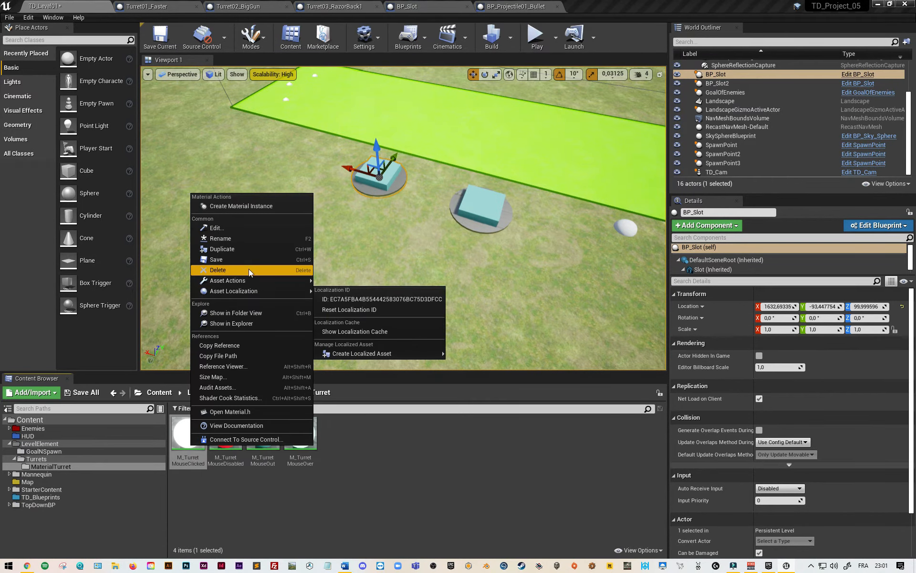
pyautogui.click(241, 245)
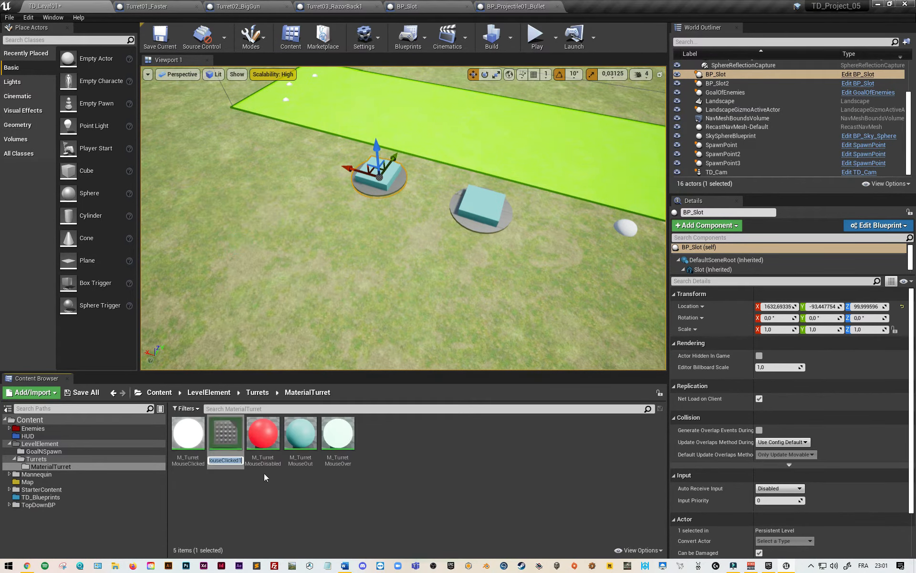
pyautogui.write('M_BulletTest')
pyautogui.press('Return')
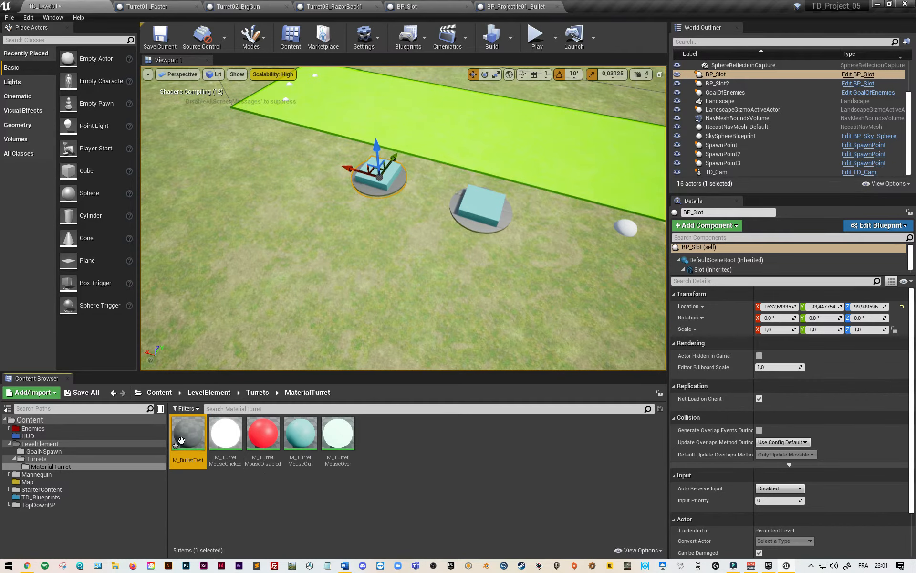
# - Open M_BulletTest and set its Base Color parameter to yellow, sRGB hex FFEC0000
pyautogui.doubleClick(188, 440)
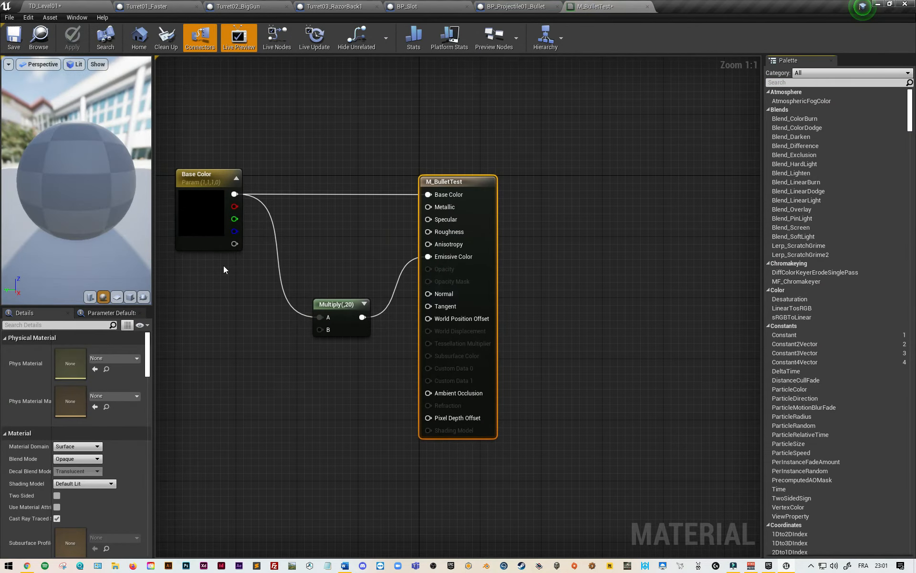
pyautogui.doubleClick(209, 218)
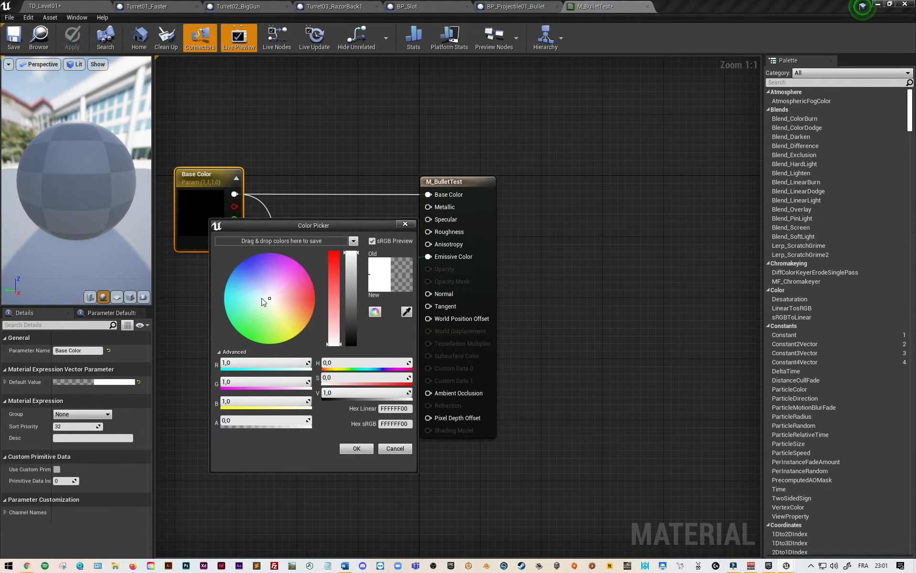
pyautogui.moveTo(282, 311); pyautogui.dragTo(304, 341)
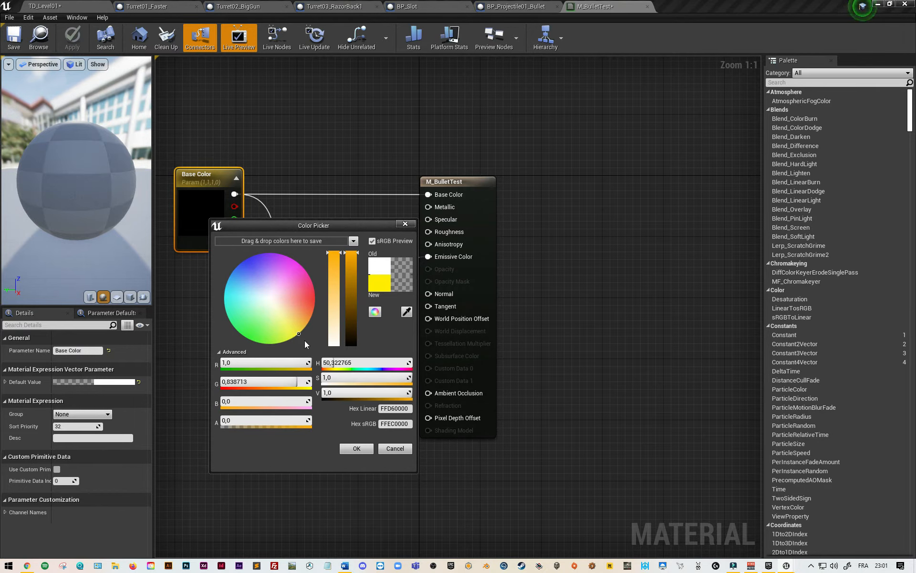
pyautogui.click(352, 451)
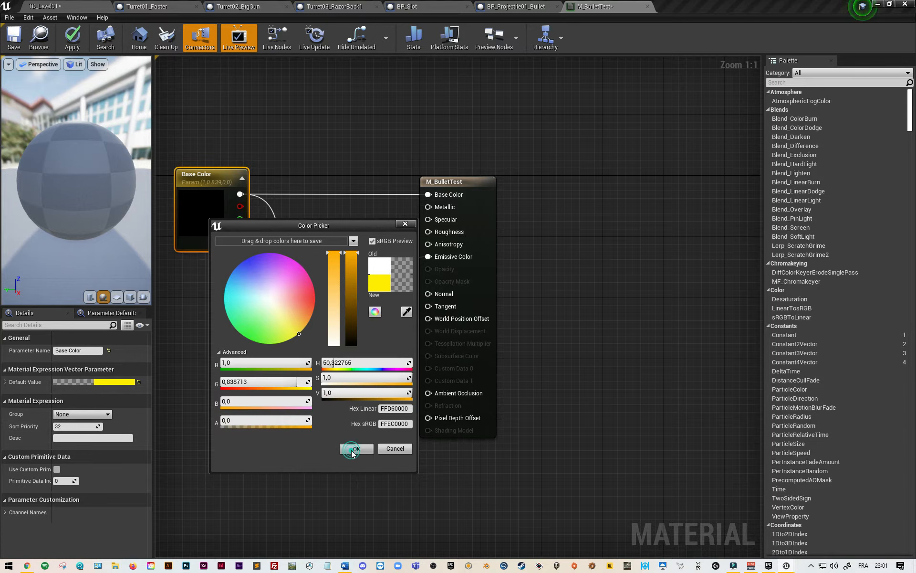
# - Set the Multiply node's Const B to 5 in M_BulletTest, and apply and save the material
pyautogui.click(341, 324)
pyautogui.click(69, 360)
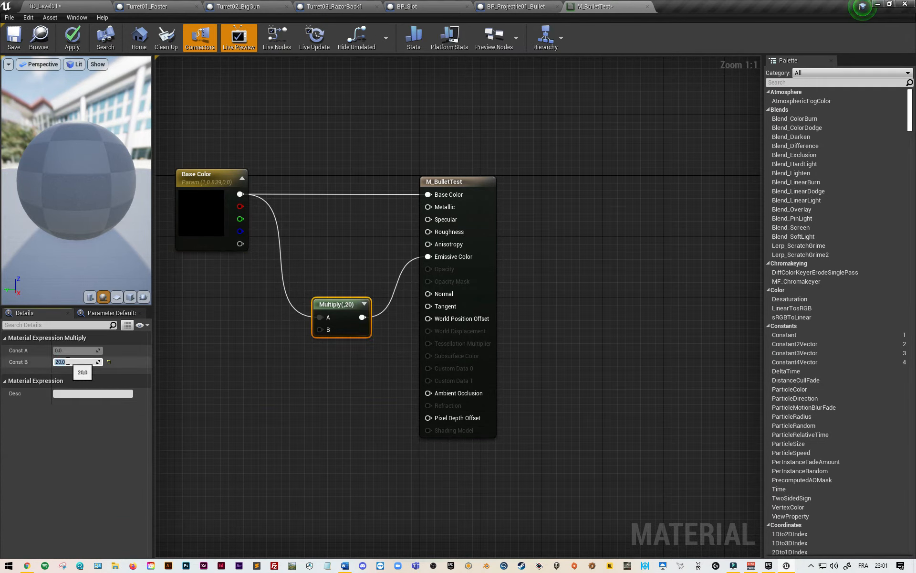
pyautogui.click(316, 383)
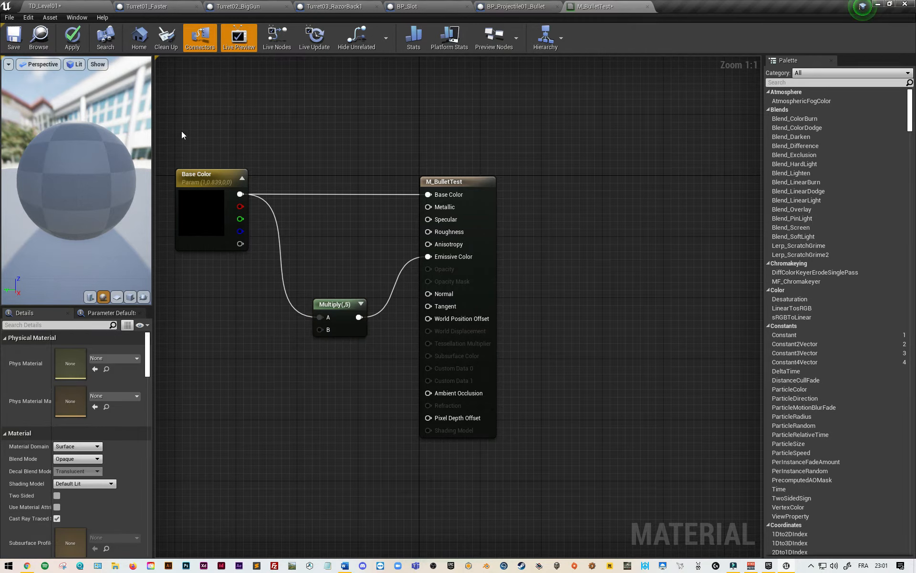
pyautogui.click(69, 38)
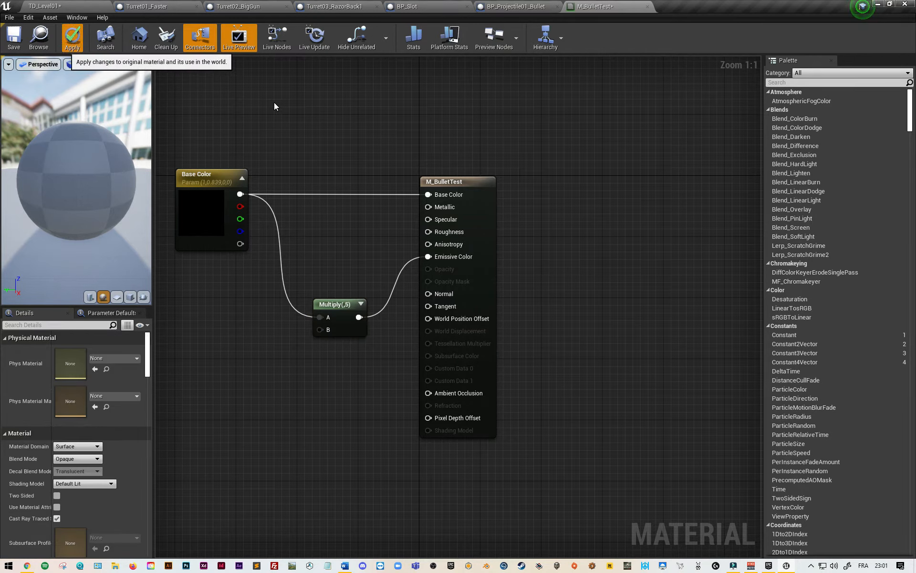
pyautogui.hotkey('ctrl', 's')
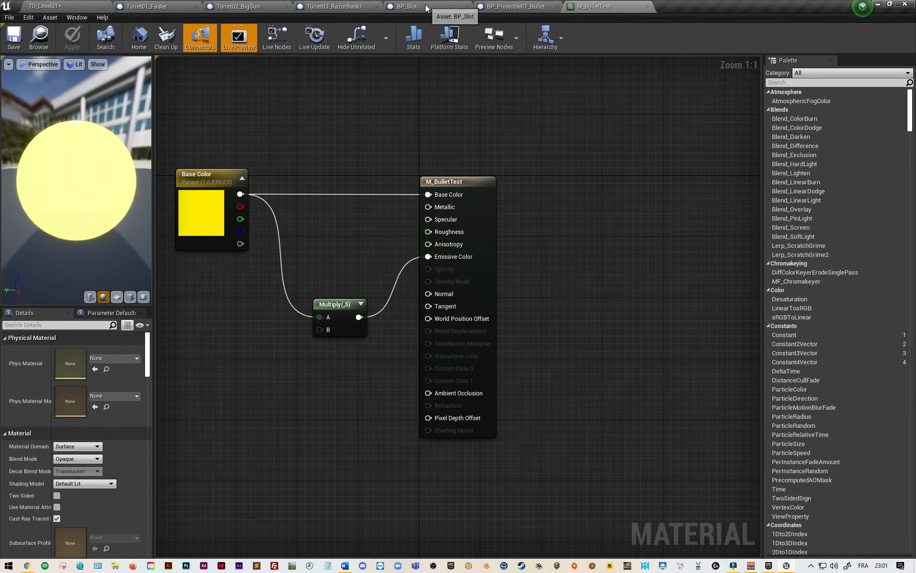
# - Assign M_BulletTest as the Element 0 material of the Sphere component in BP_Projectile01_Bullet
pyautogui.click(524, 6)
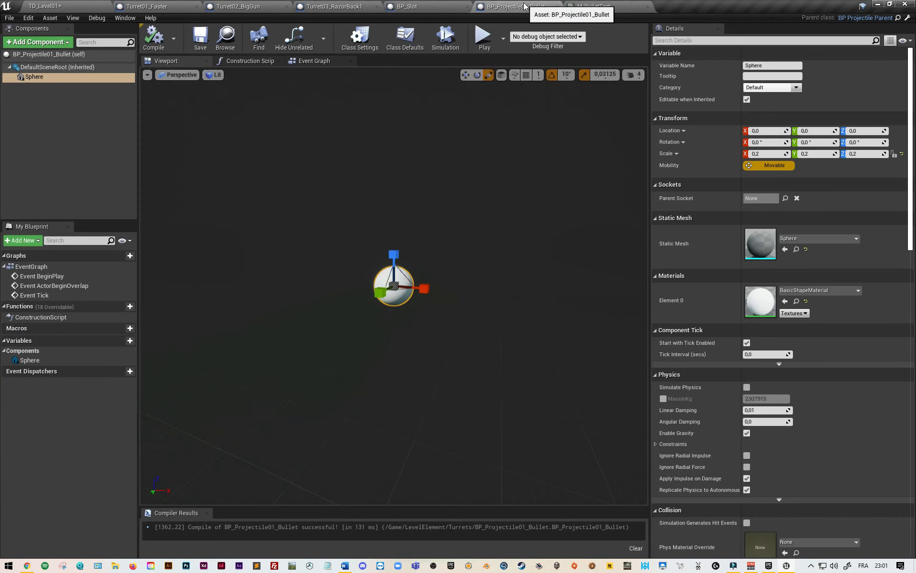
pyautogui.click(859, 291)
pyautogui.write('M_')
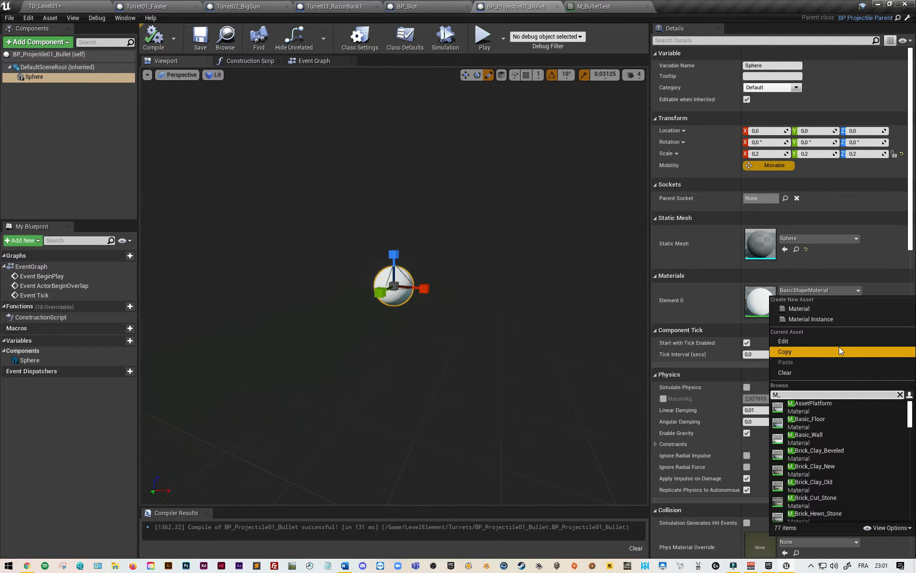
pyautogui.write('bu')
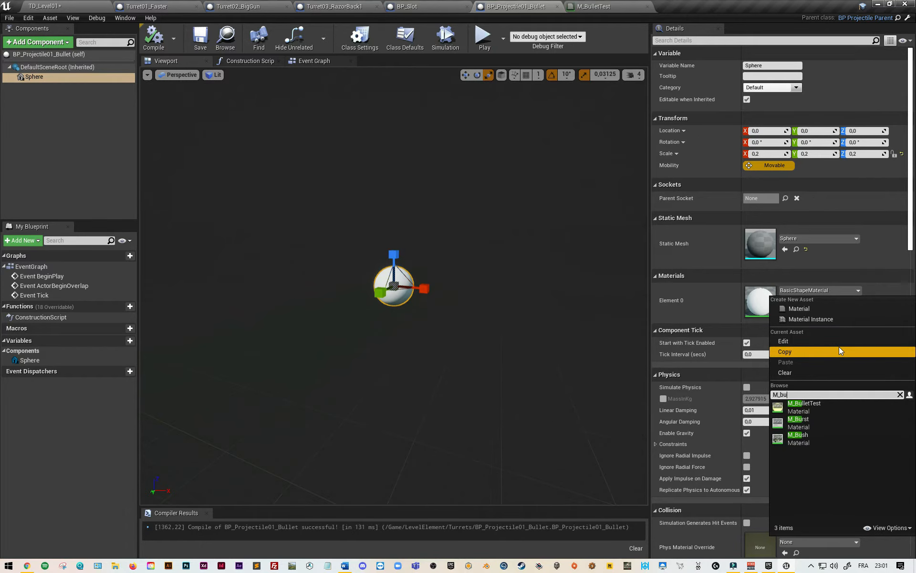
pyautogui.click(840, 406)
# - Open Turret01_Faster from the Turrets folder and add a Sphere Collision component under Cannon
pyautogui.click(67, 6)
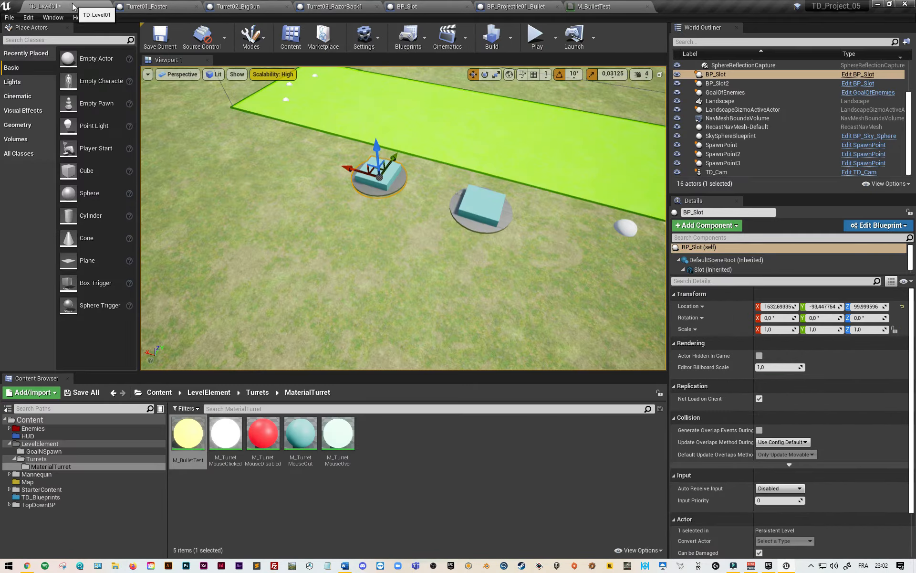
pyautogui.click(257, 392)
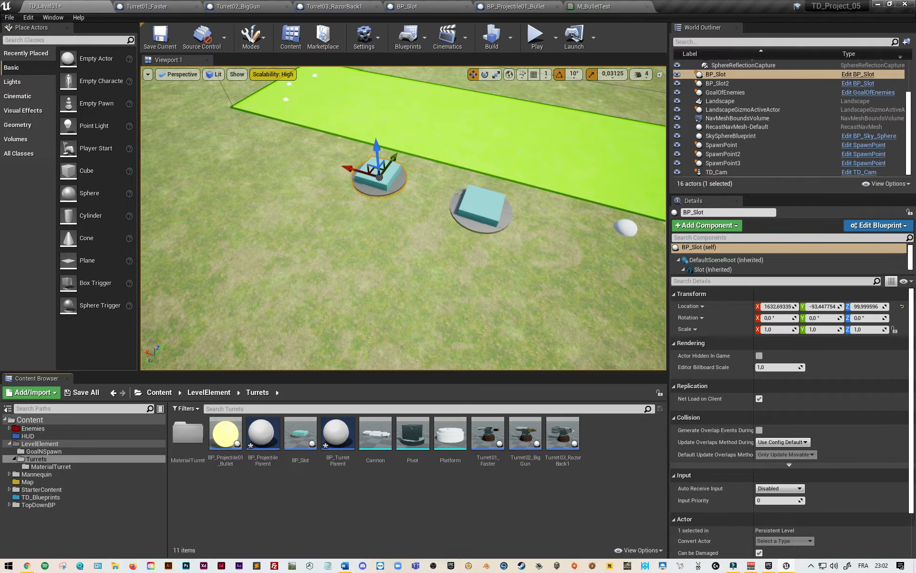
pyautogui.click(488, 433)
pyautogui.doubleClick(489, 433)
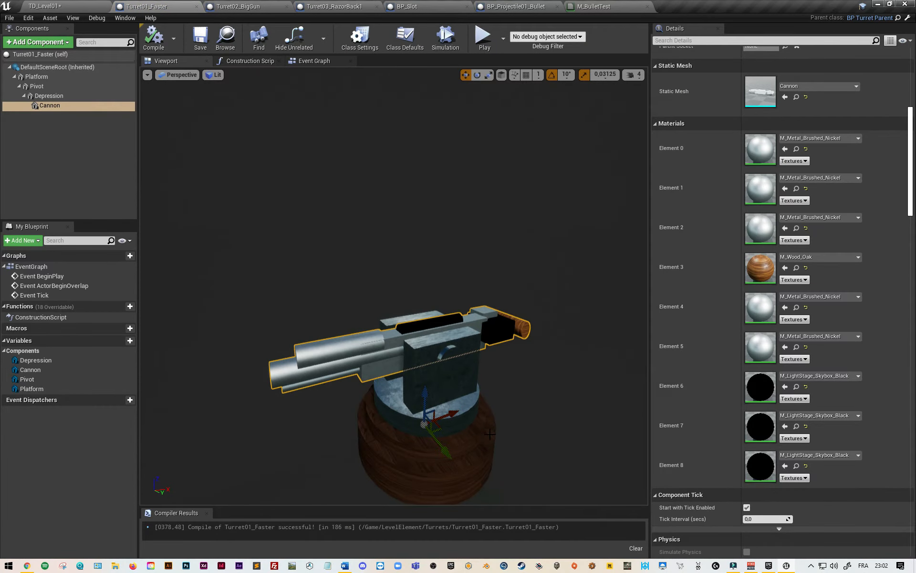
pyautogui.click(62, 43)
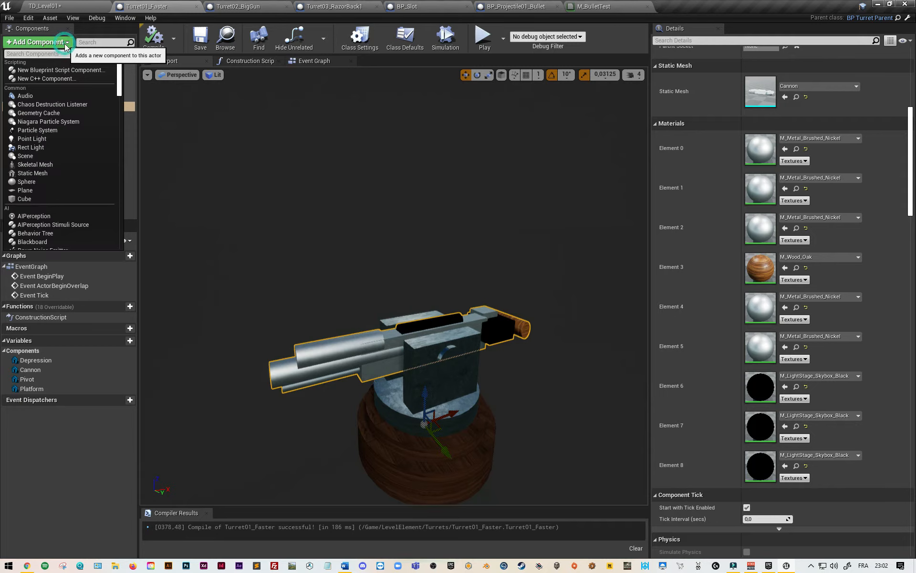
pyautogui.write('sphere')
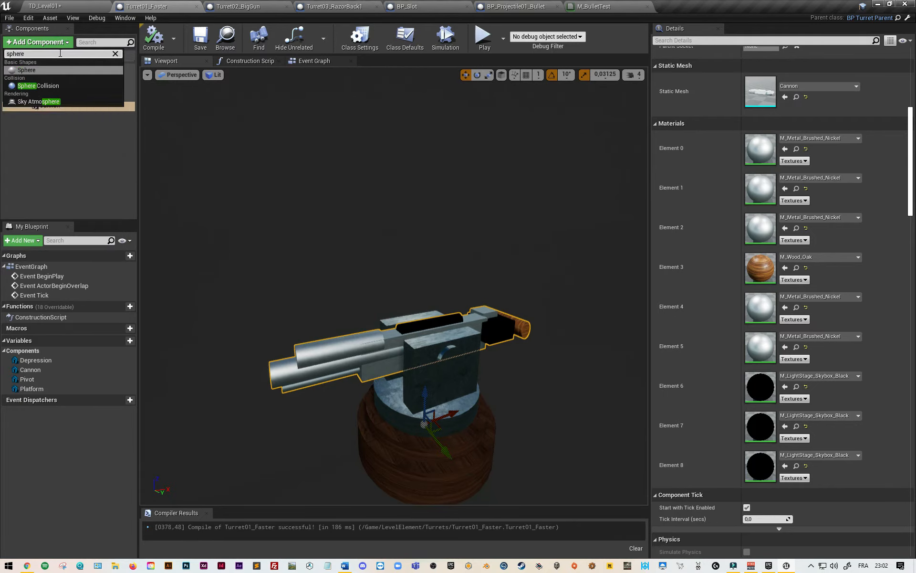
pyautogui.write(' collision')
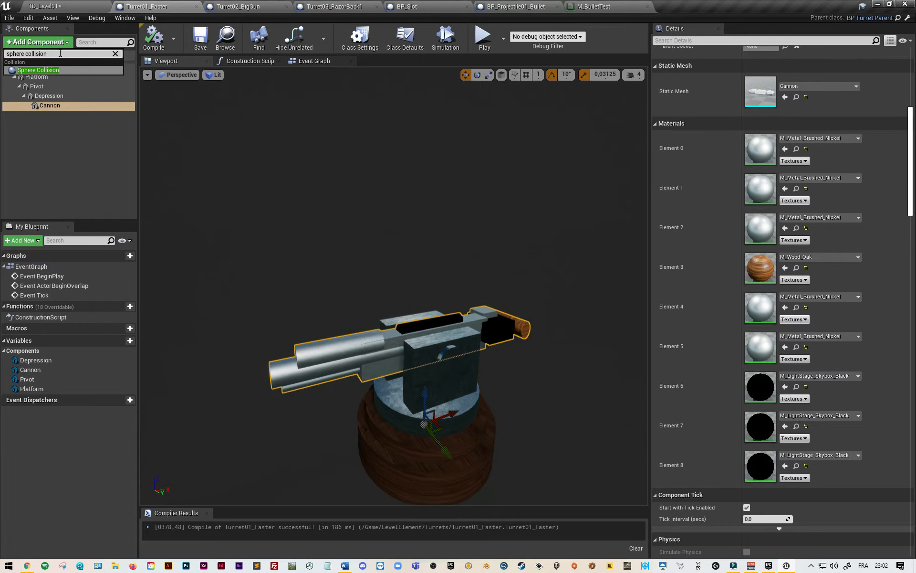
pyautogui.click(60, 69)
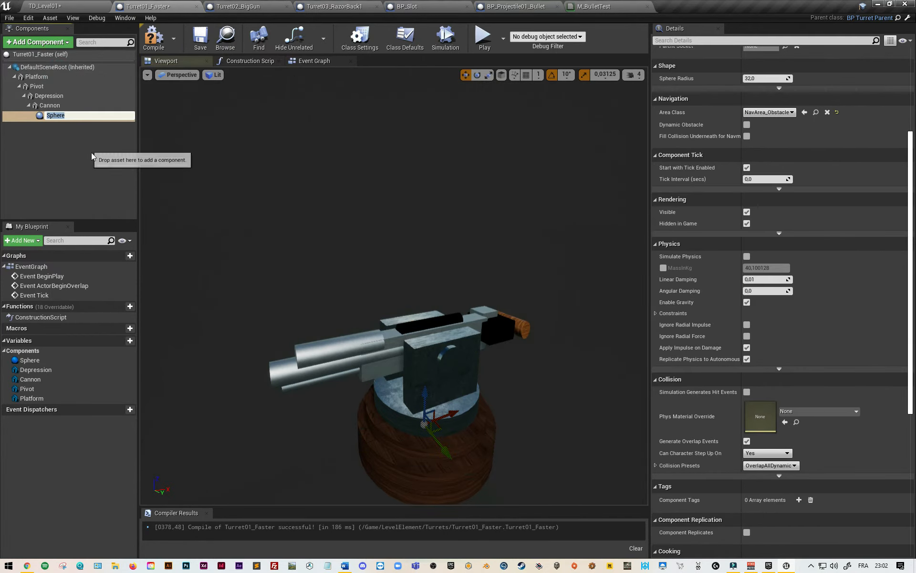
# - Move the Sphere collision component to just in front of the cannon's muzzle, centred on the barrels
pyautogui.moveTo(425, 393); pyautogui.dragTo(274, 368)
pyautogui.moveTo(263, 385); pyautogui.dragTo(458, 415, button='right')
pyautogui.moveTo(409, 166); pyautogui.dragTo(409, 205)
pyautogui.moveTo(409, 205)
pyautogui.mouseDown(button='right')
pyautogui.moveTo(458, 200)
pyautogui.moveTo(411, 215)
pyautogui.mouseUp(button='right')
pyautogui.moveTo(365, 266); pyautogui.dragTo(357, 268)
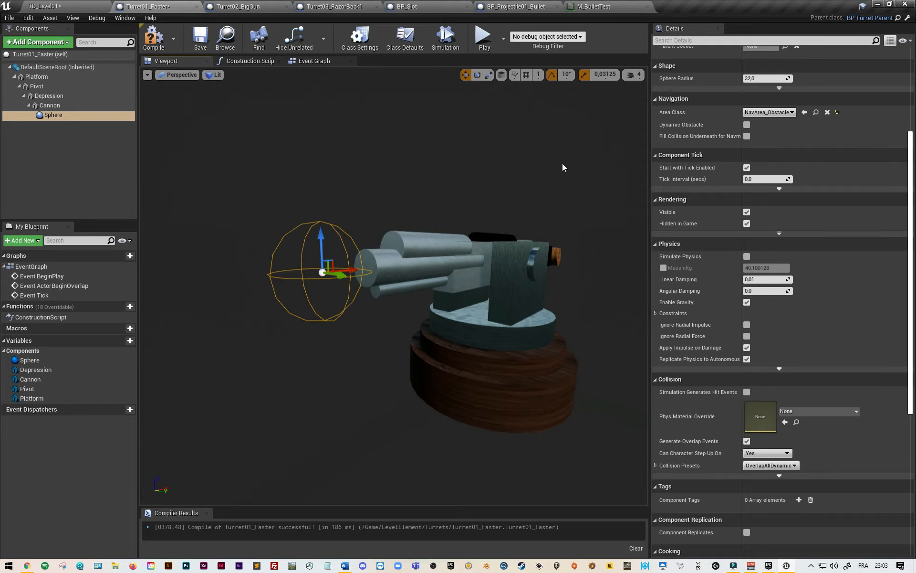
# - Set the collision sphere's radius to 10, shift it closer to the muzzle, and compile and save Turret01_Faster
pyautogui.click(762, 79)
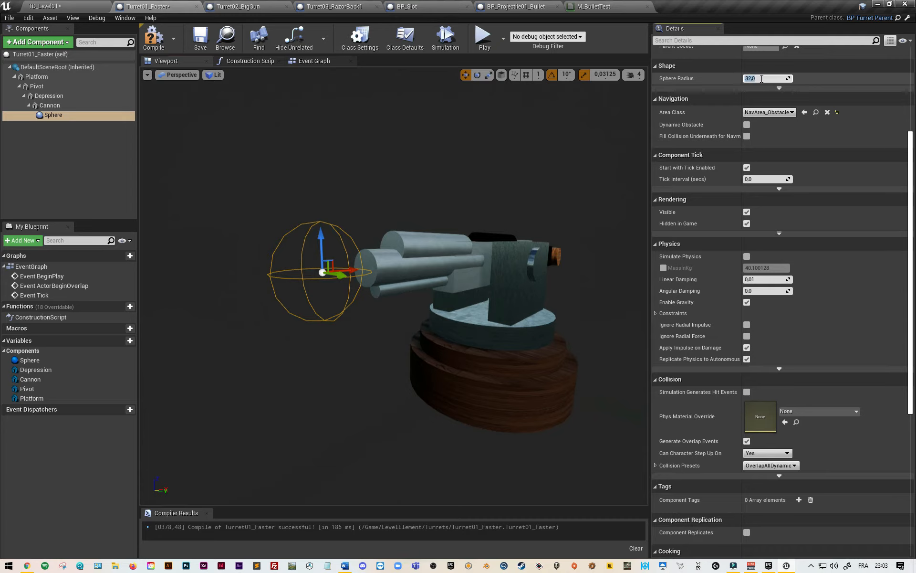
pyautogui.write('10')
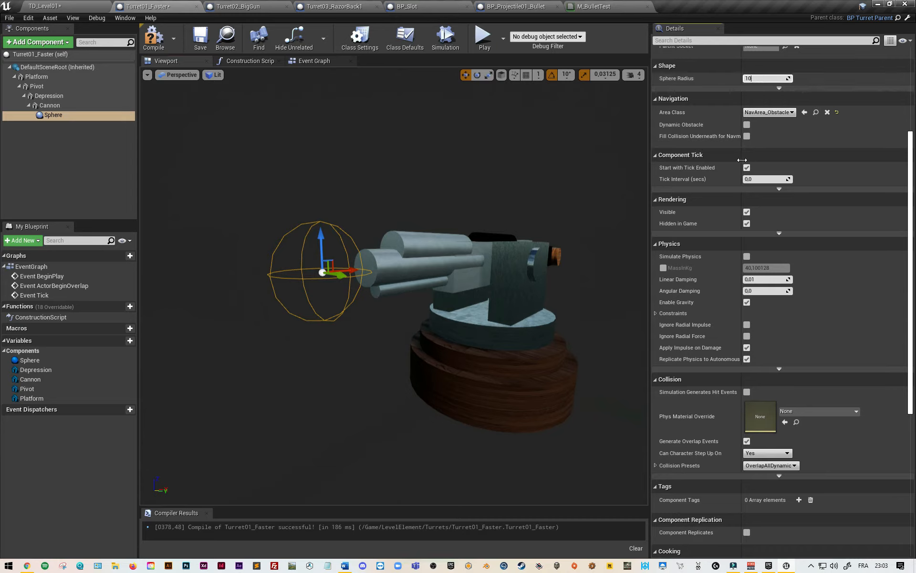
pyautogui.click(763, 179)
pyautogui.moveTo(354, 269)
pyautogui.mouseDown()
pyautogui.moveTo(389, 268)
pyautogui.moveTo(368, 268)
pyautogui.mouseUp()
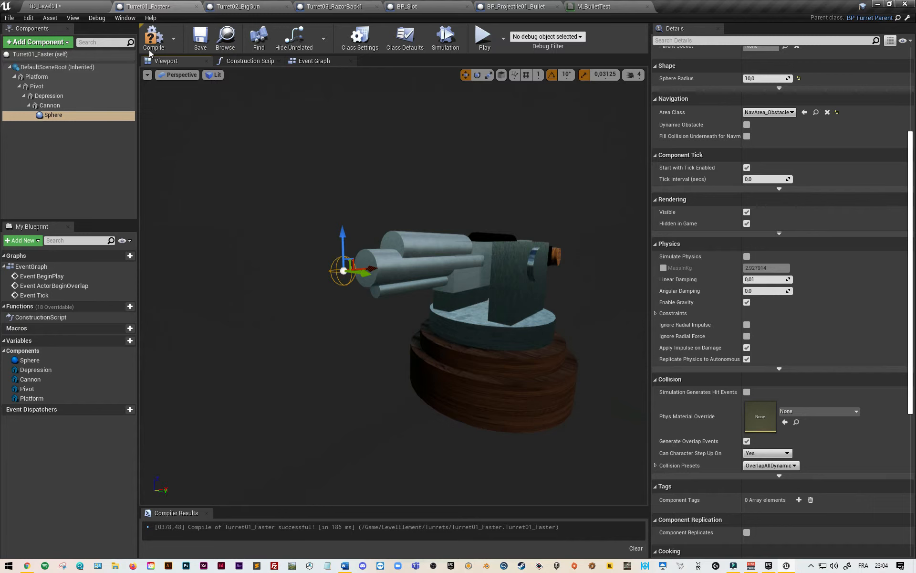
pyautogui.click(201, 39)
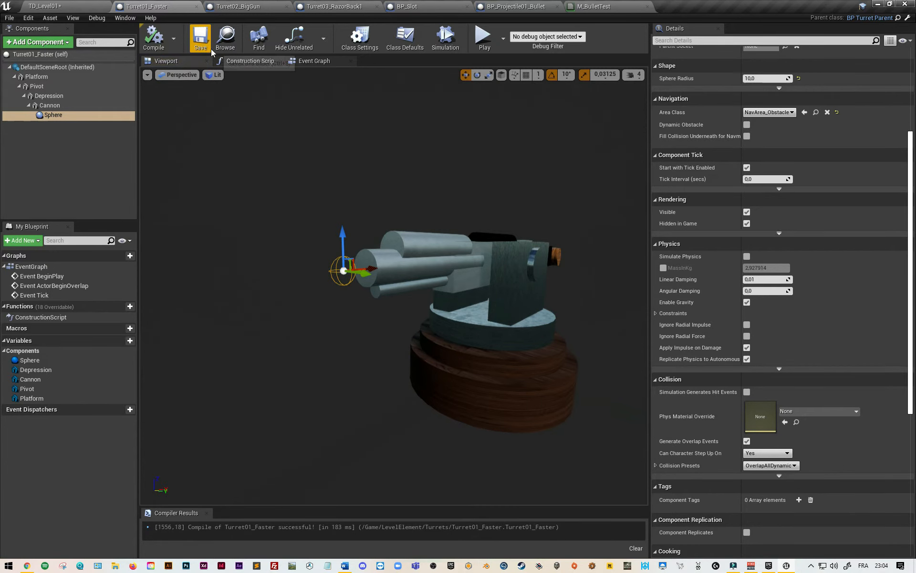
# - Add a Sphere Collision component under the Sphere mesh in BP_Projectile01_Bullet, keeping its default name
pyautogui.click(508, 7)
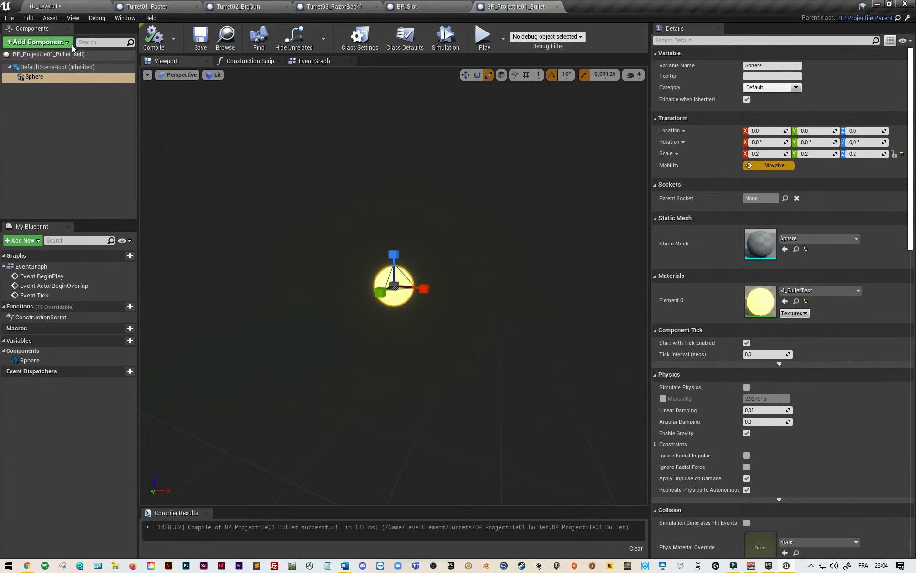
pyautogui.click(43, 42)
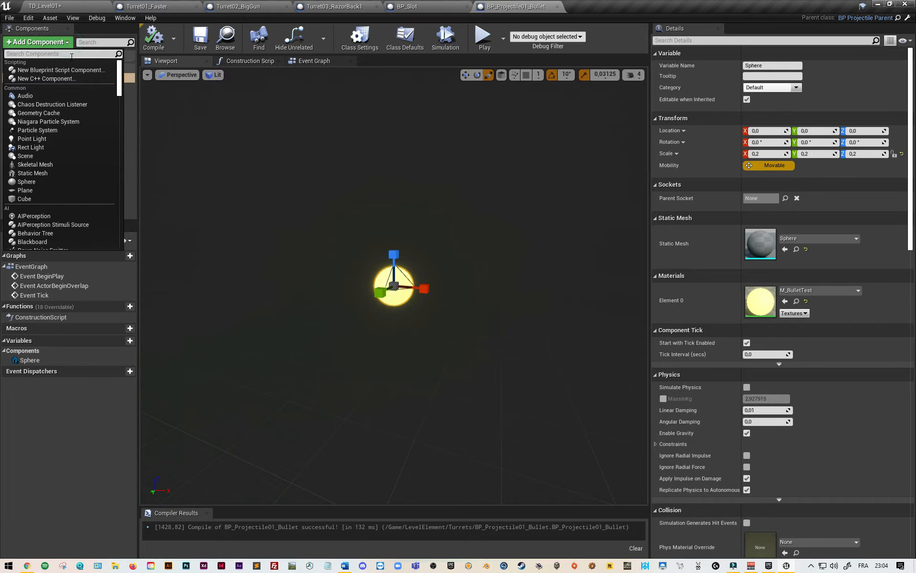
pyautogui.write('collision')
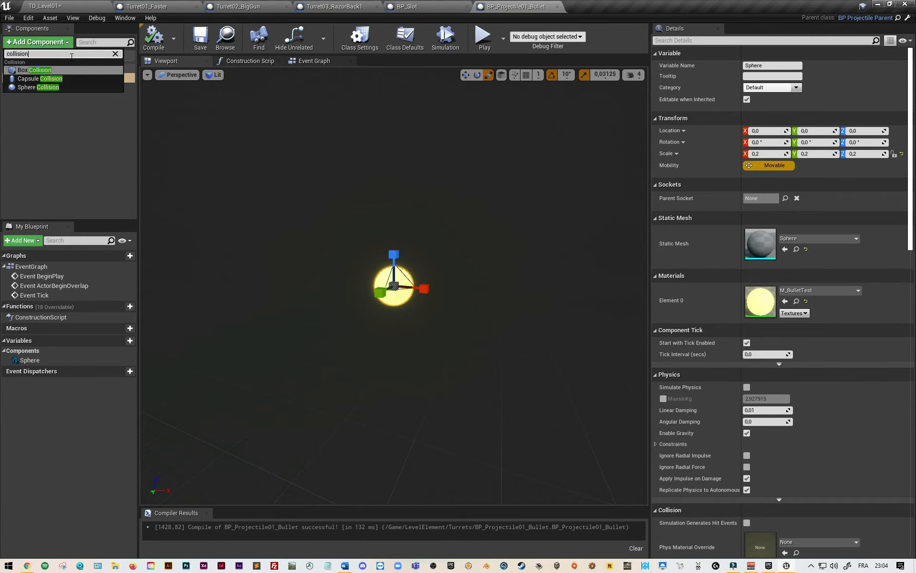
pyautogui.click(58, 86)
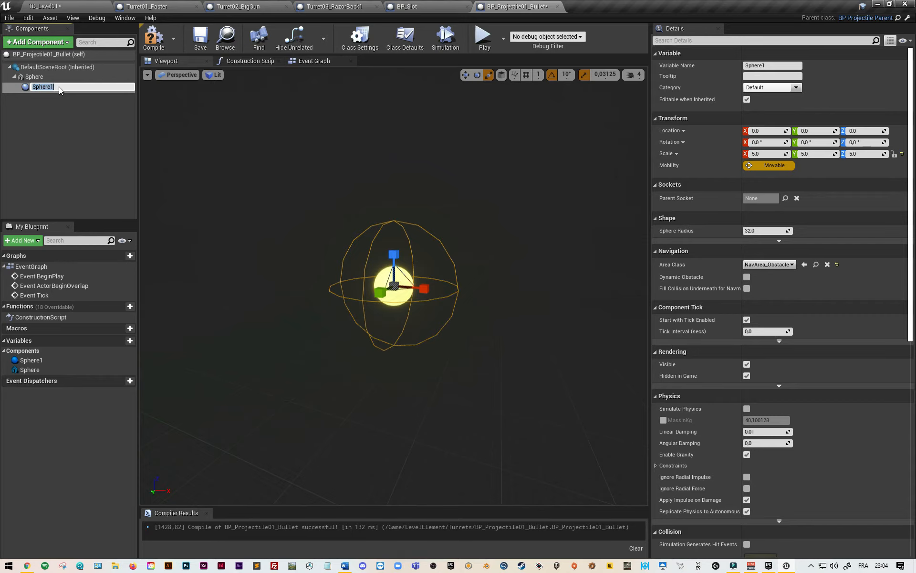
pyautogui.press('Return')
# - Add a Projectile Movement component to BP_Projectile01_Bullet
pyautogui.click(67, 42)
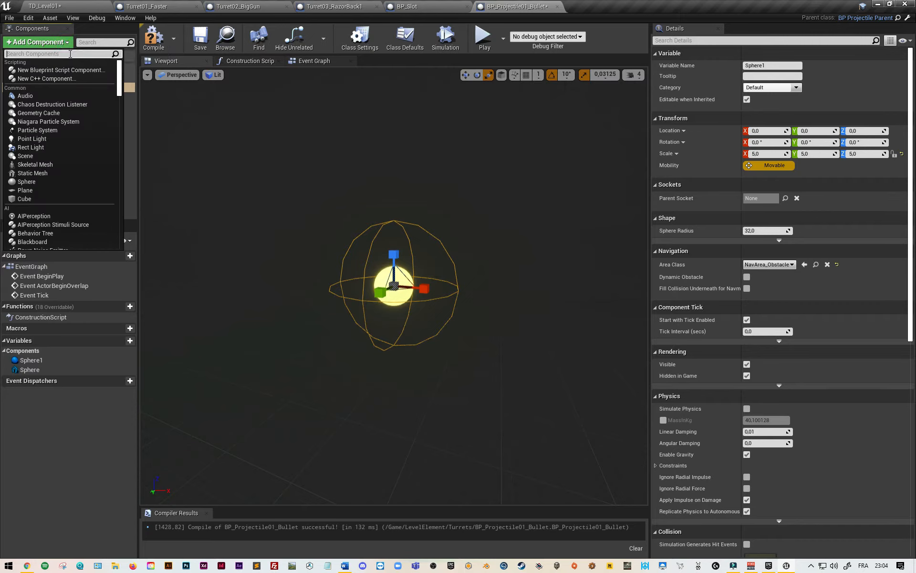
pyautogui.write('pro')
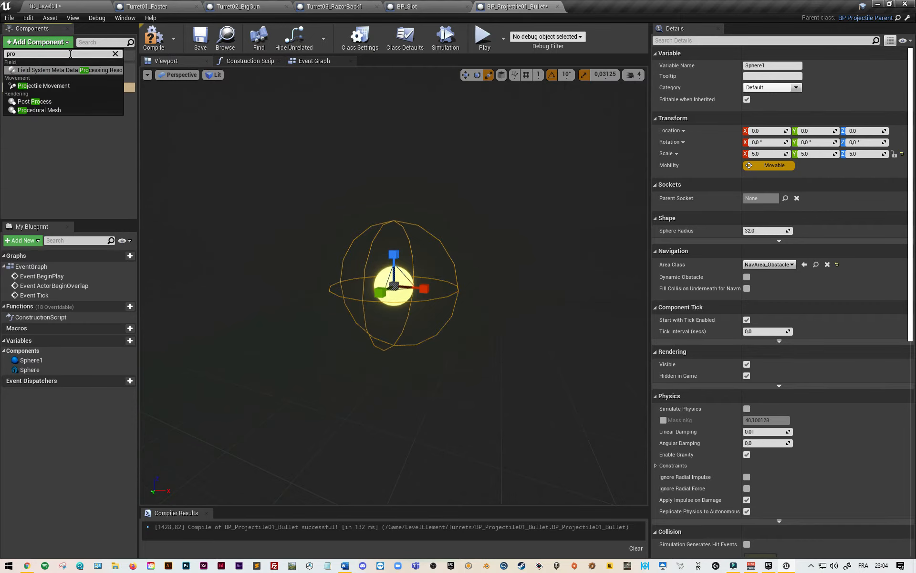
pyautogui.write('j')
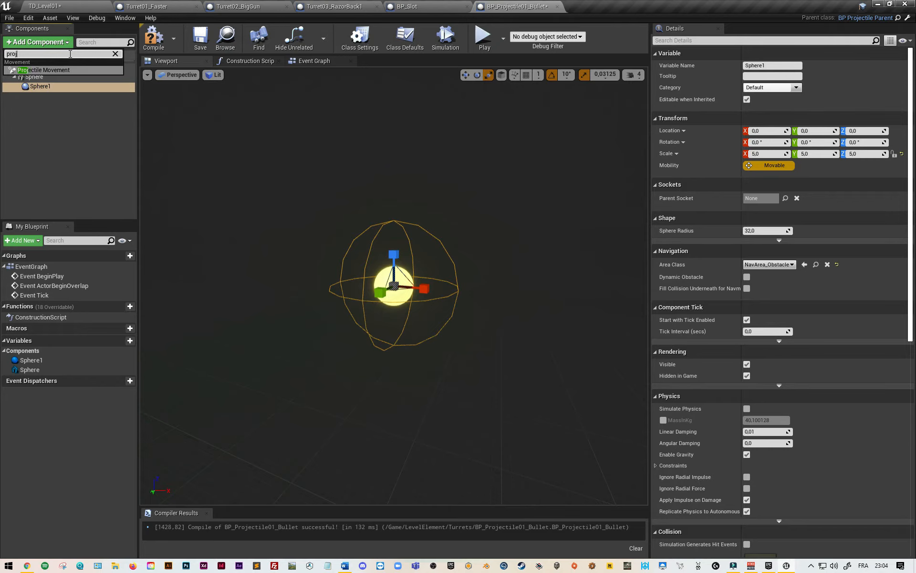
pyautogui.write('ectile movement')
pyautogui.click(76, 69)
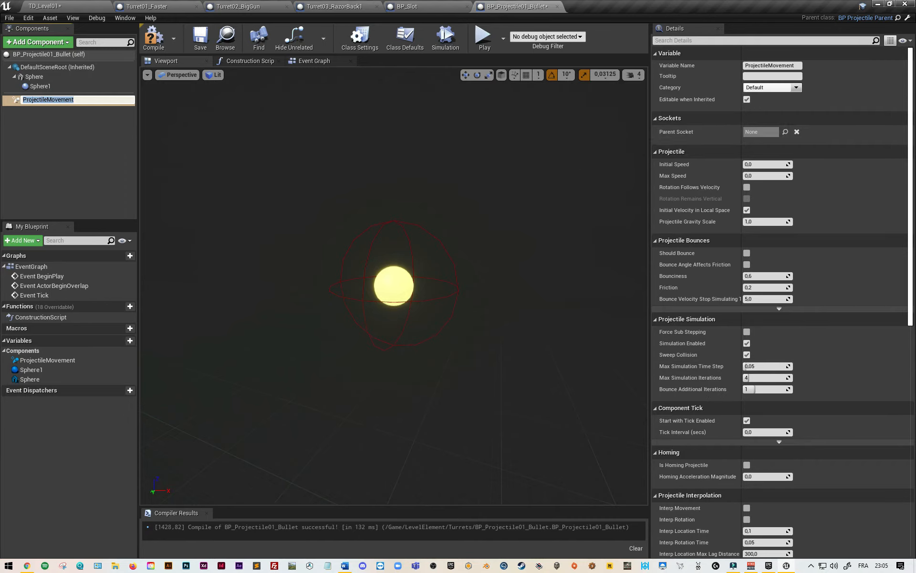
# - Set both the Initial Speed and the Max Speed of the ProjectileMovement component to 2000
pyautogui.click(755, 165)
pyautogui.write('2000')
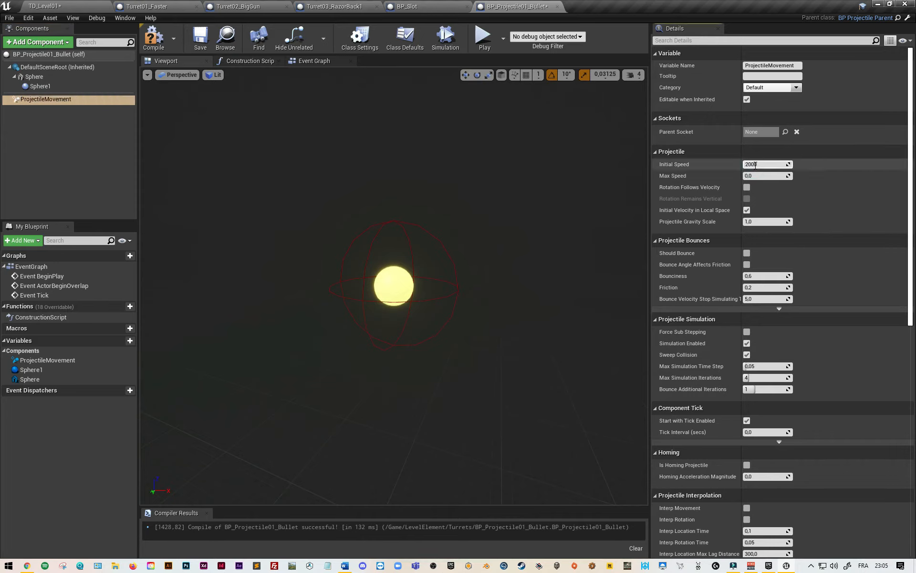
pyautogui.click(748, 176)
pyautogui.write('2000')
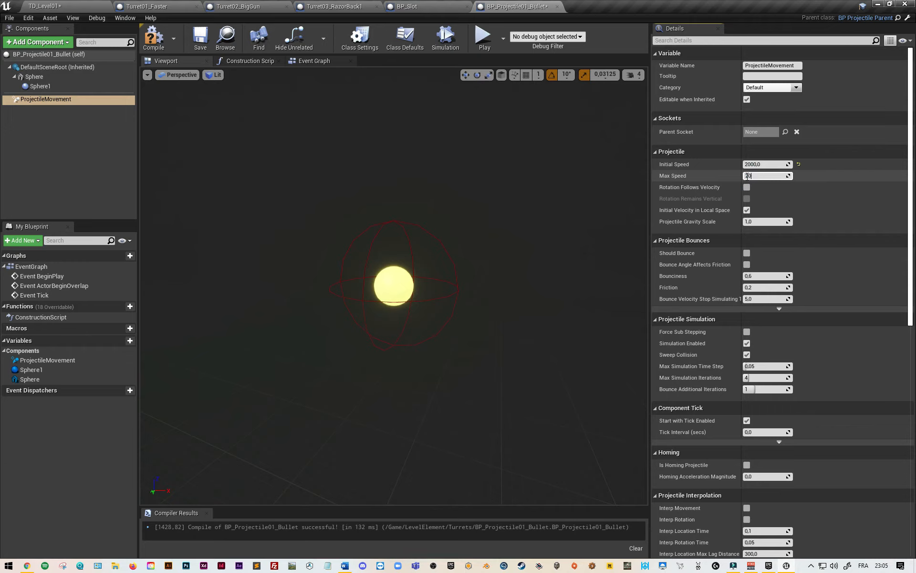